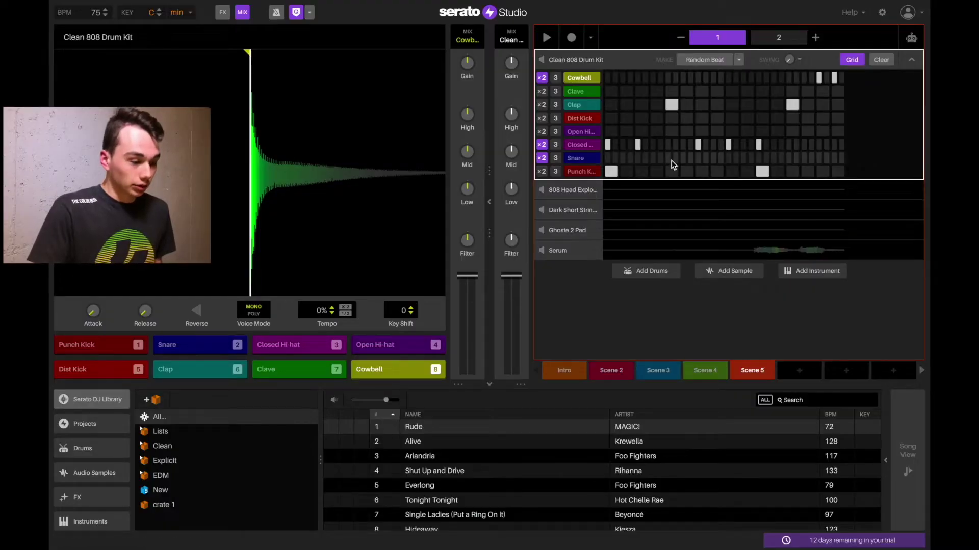
Preview the Cowbell sound and add a Dist Kick hit to the drum pattern
left_click(387, 378)
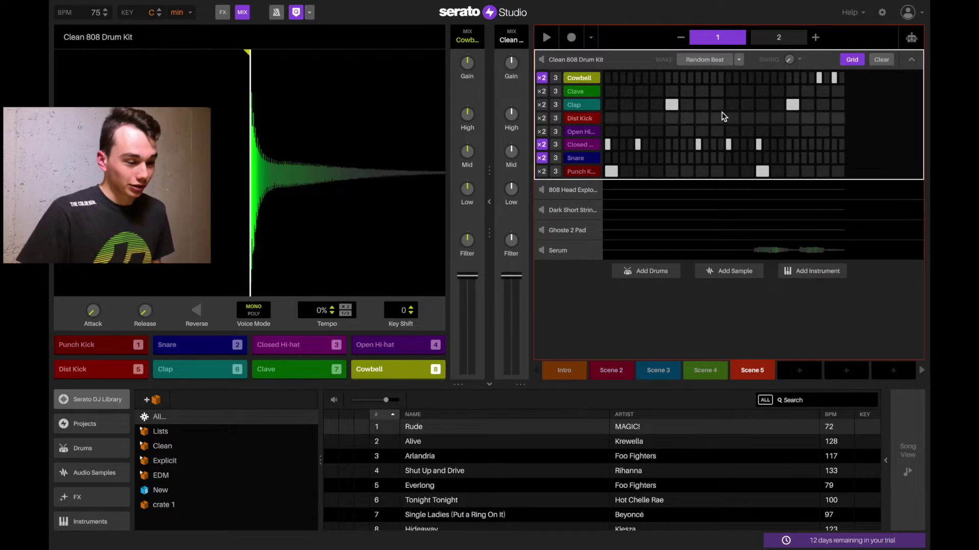
left_click(718, 118)
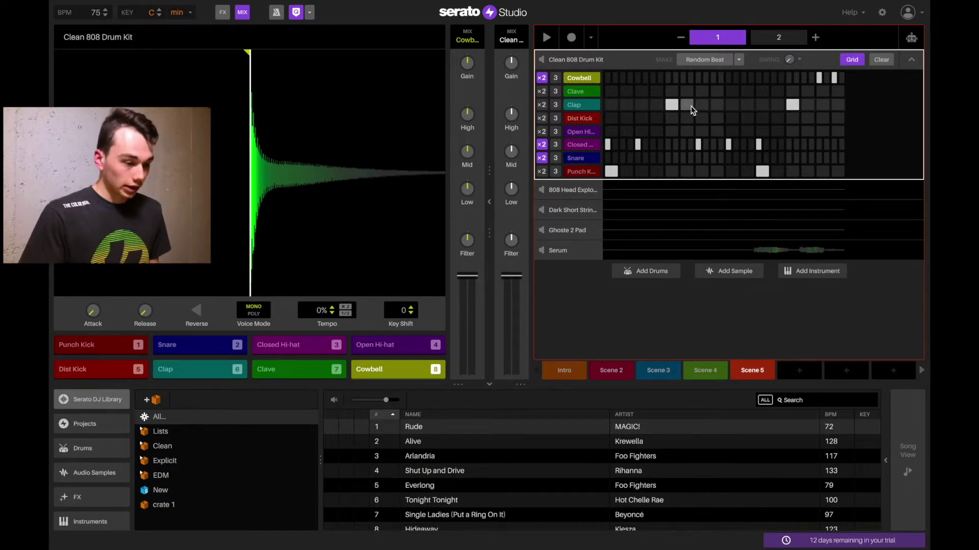
Mute the 808, strings, Ghoste 2 Pad and Serum tracks, then play the drums alone
left_click(542, 192)
left_click(542, 211)
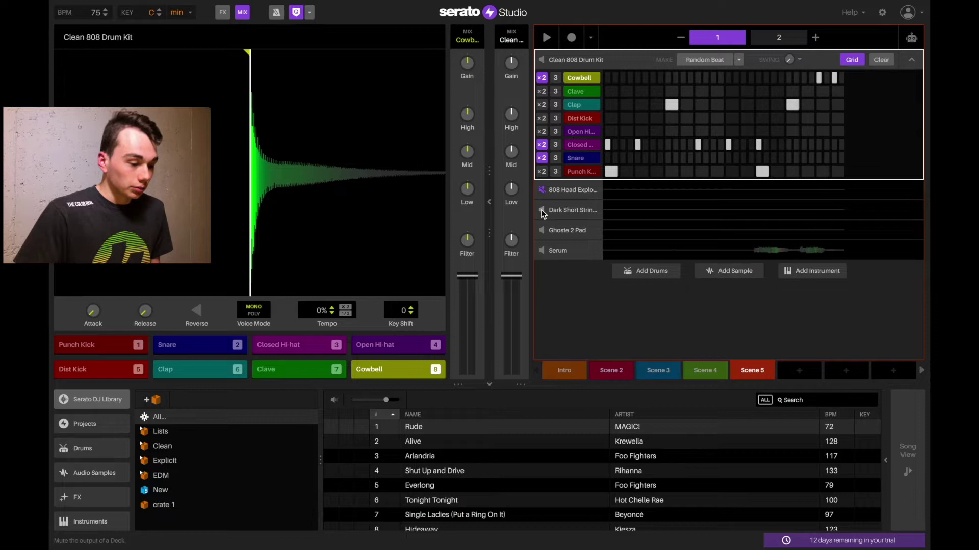
left_click(541, 231)
left_click(541, 251)
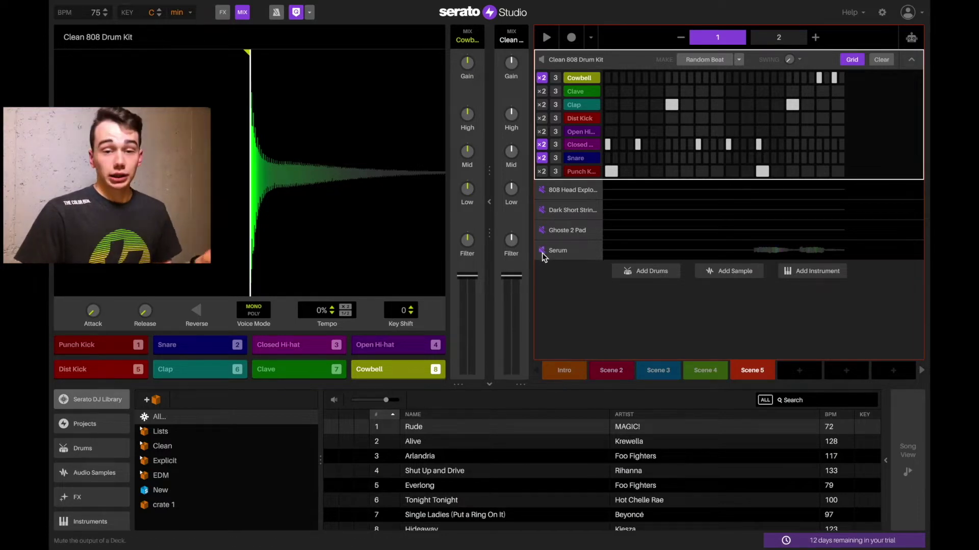
key("space")
key("XF86AudioRaiseVolume")
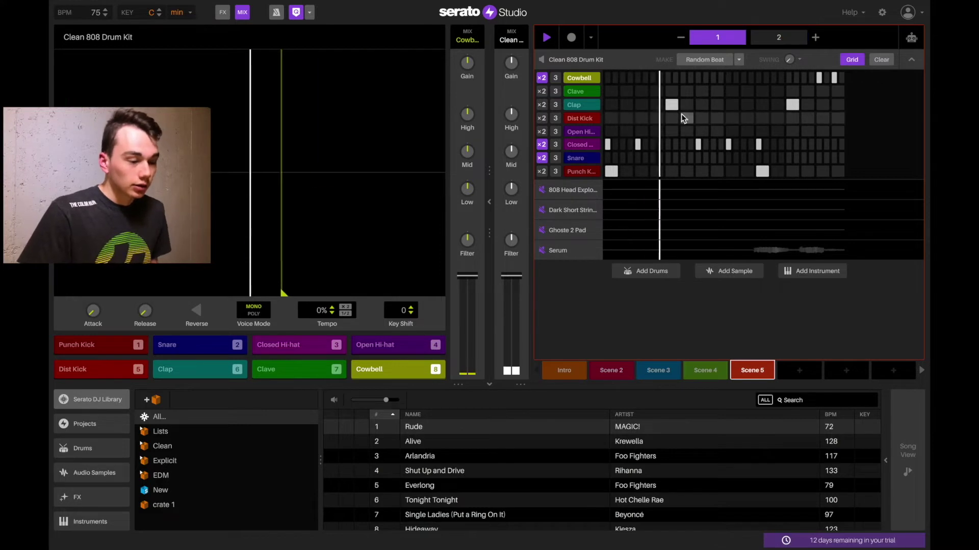
key("space")
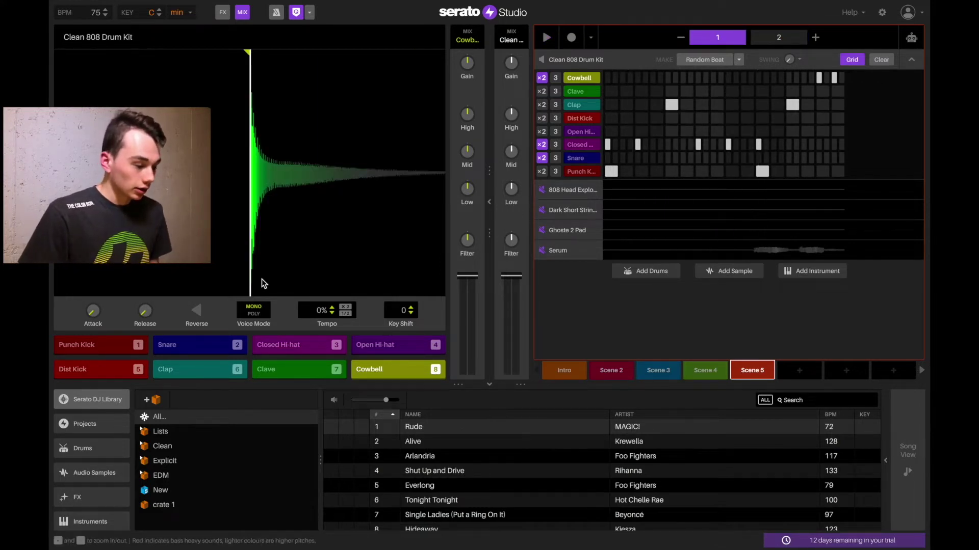
Audition each drum pad: Punch Kick, Dist Kick, Snare, Closed Hi-hat, Clave, Clap, Cowbell, Open Hi-hat
left_click(116, 351)
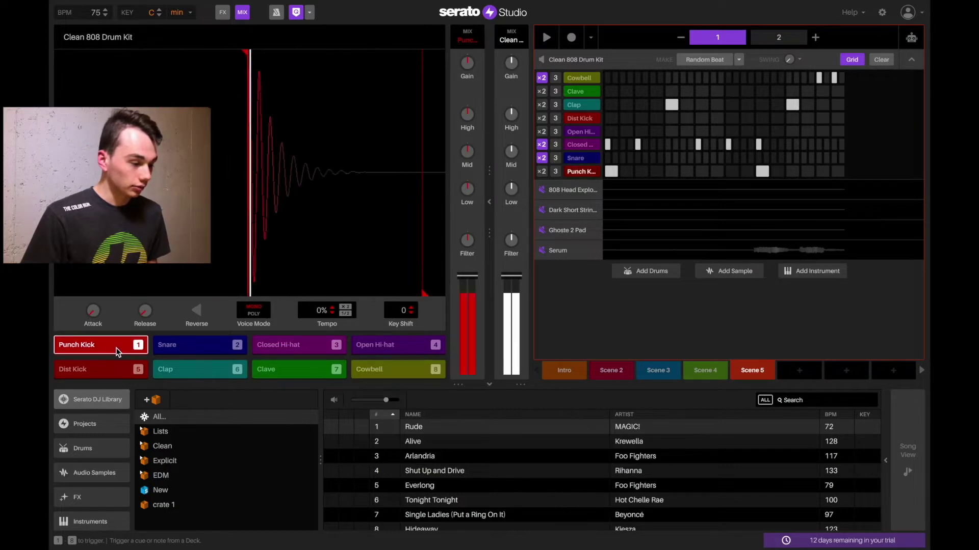
left_click(117, 366)
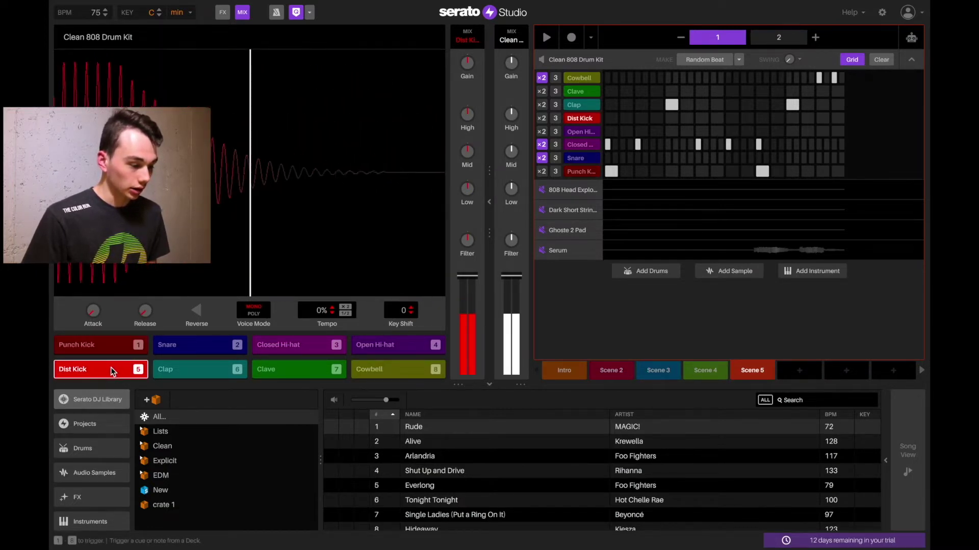
left_click(234, 352)
left_click(284, 346)
left_click(283, 371)
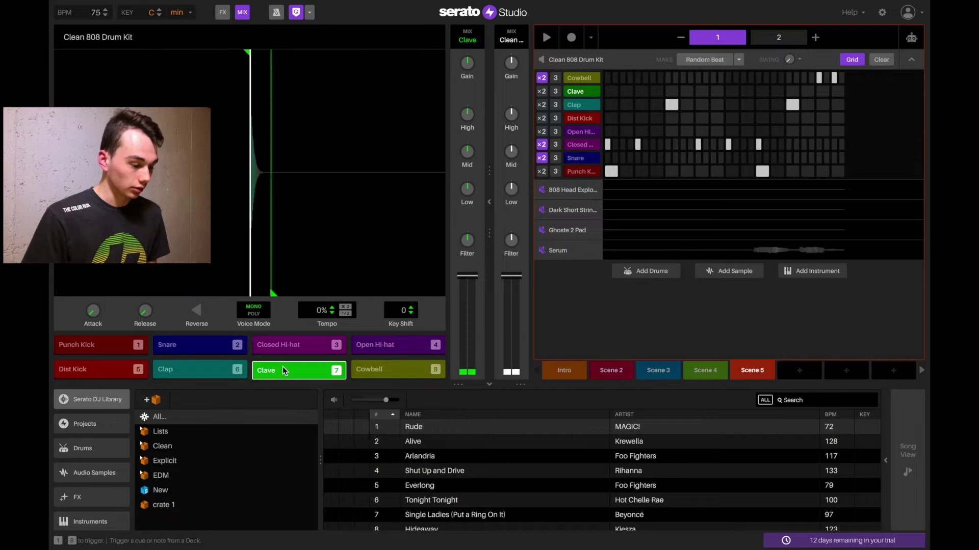
left_click(201, 370)
left_click(380, 373)
left_click(383, 346)
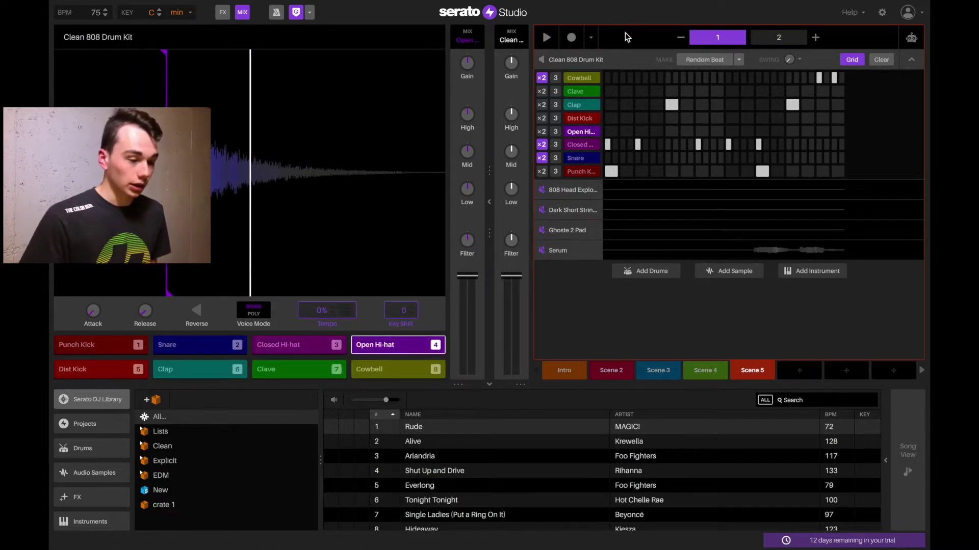
left_click(740, 60)
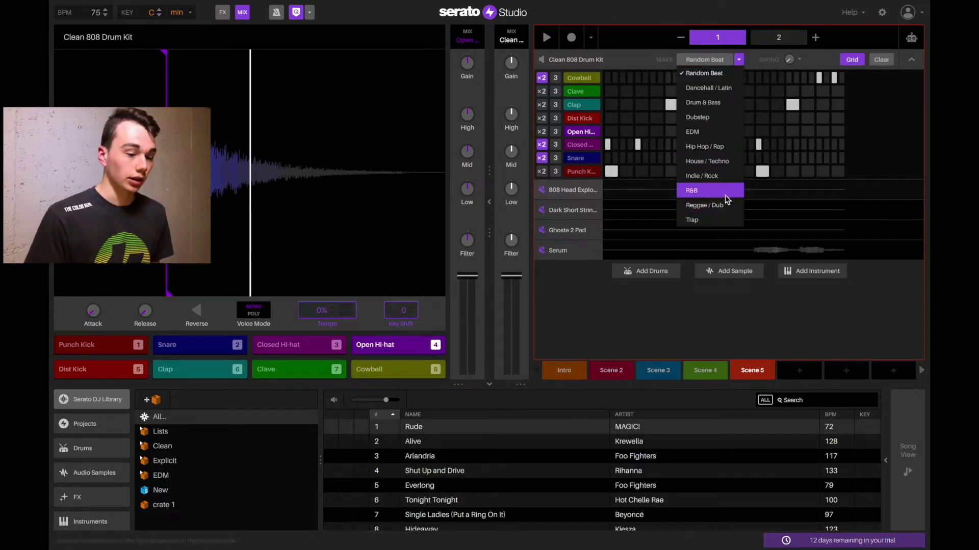
left_click(816, 269)
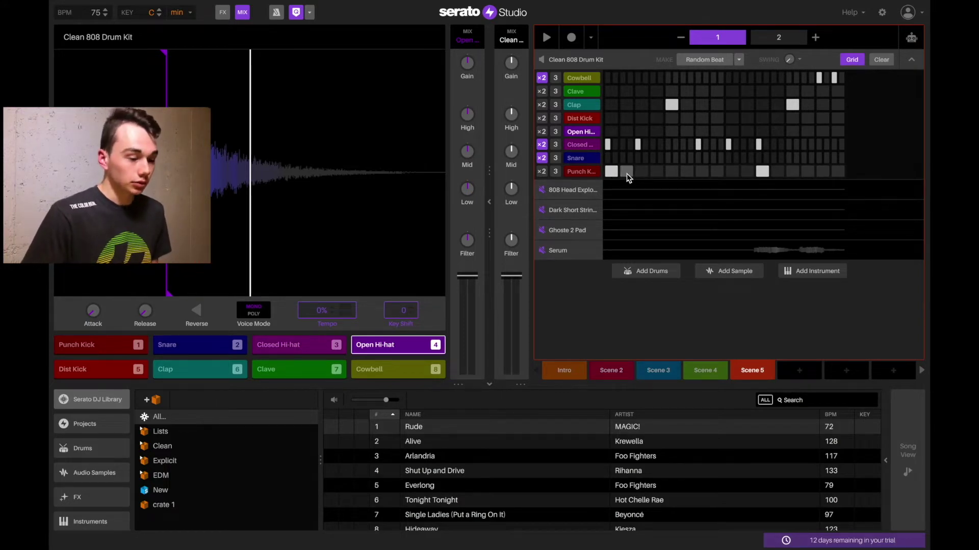
left_click(612, 119)
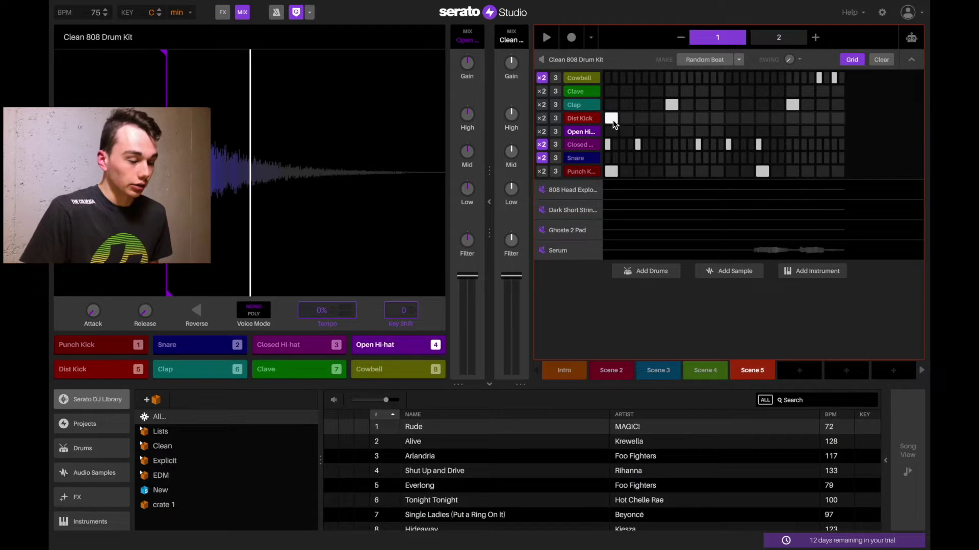
left_click(612, 119)
left_click(611, 172)
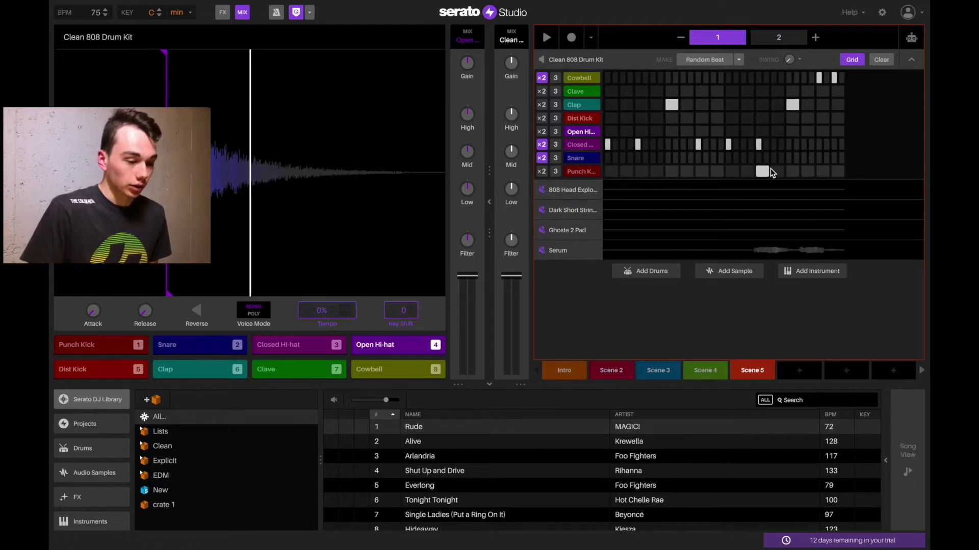
left_click(762, 172)
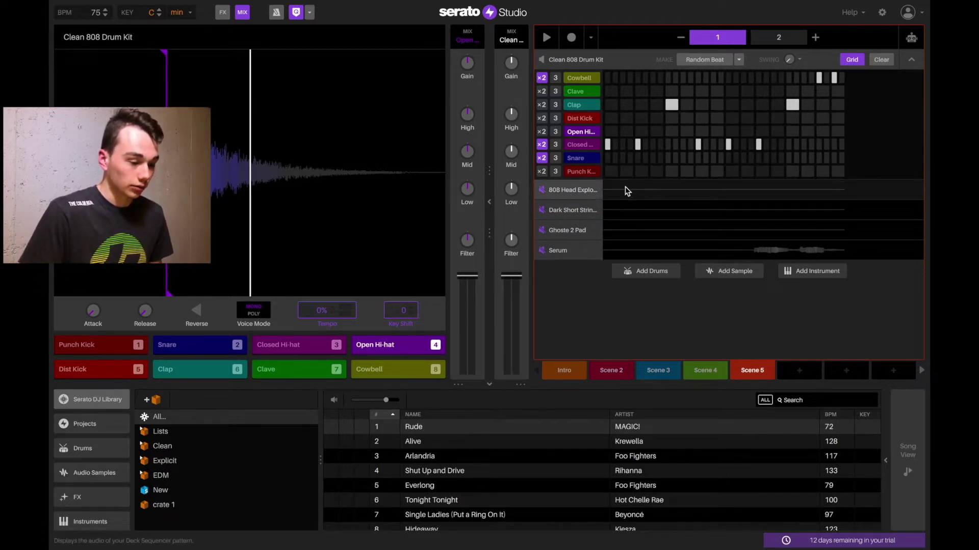
key("space")
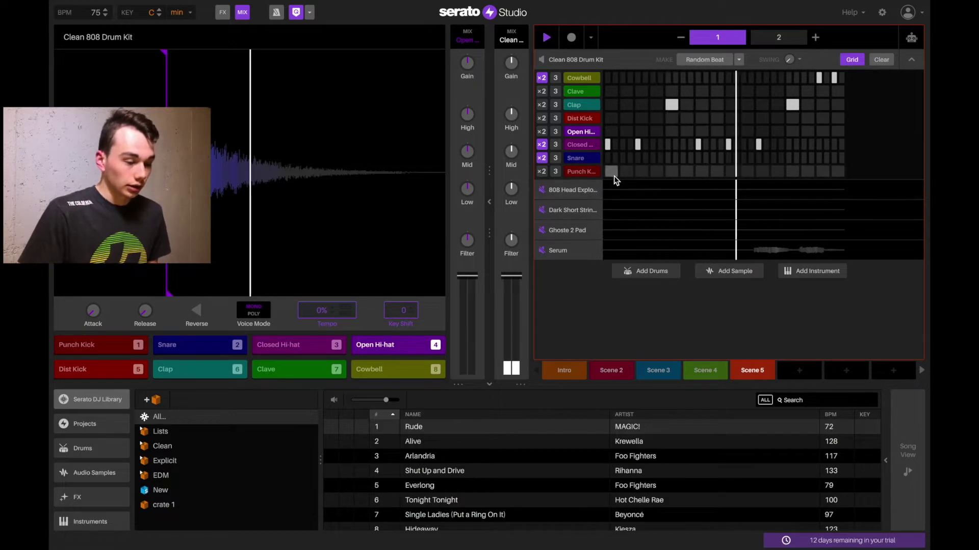
left_click(612, 172)
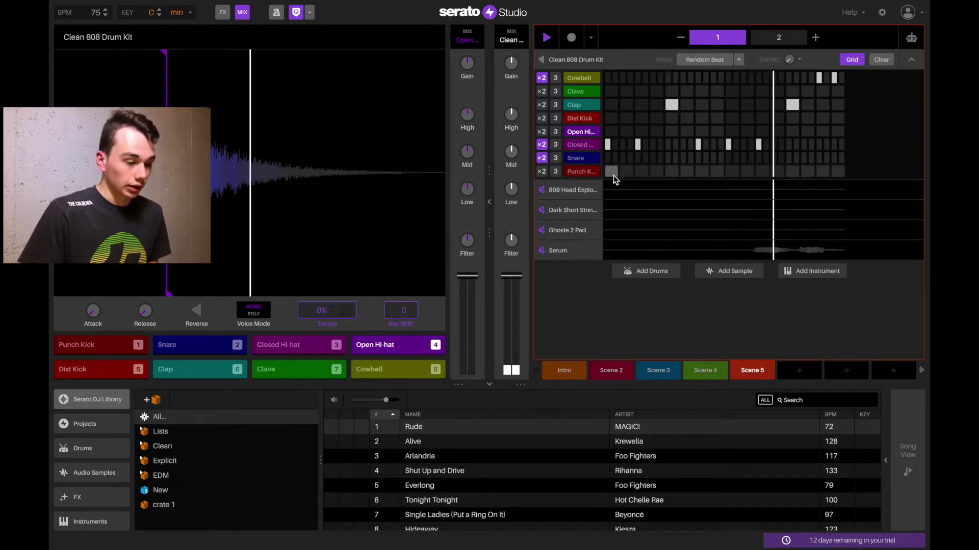
left_click(733, 173)
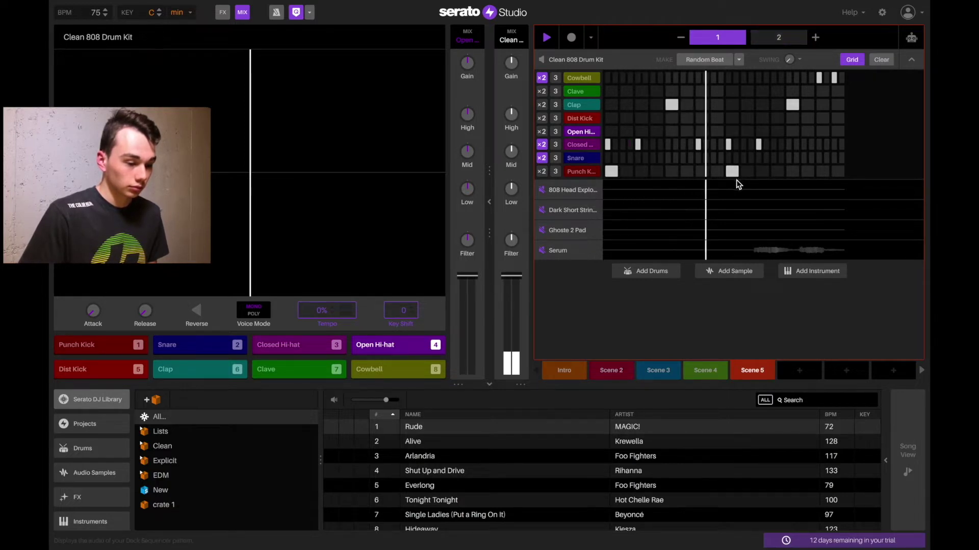
left_click(732, 172)
left_click(762, 172)
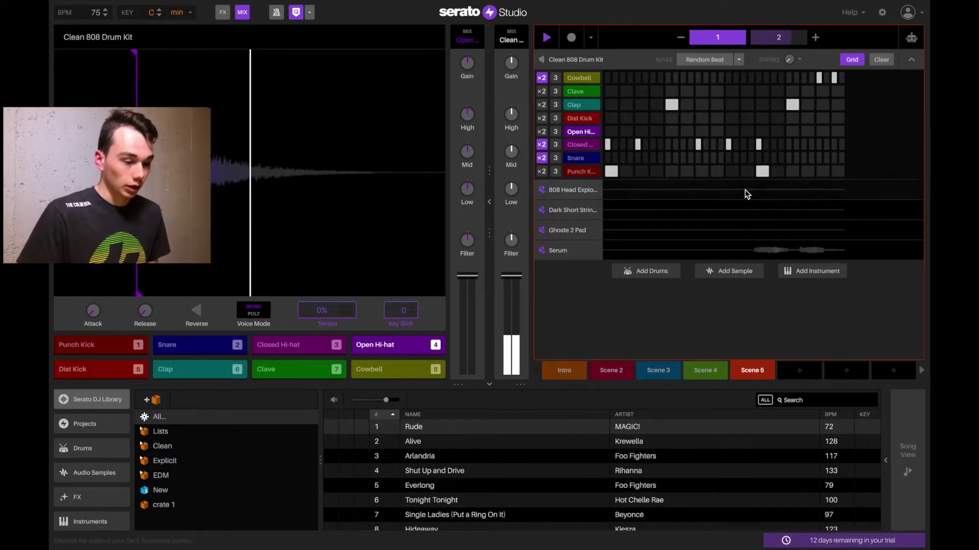
key("space")
left_click(573, 145)
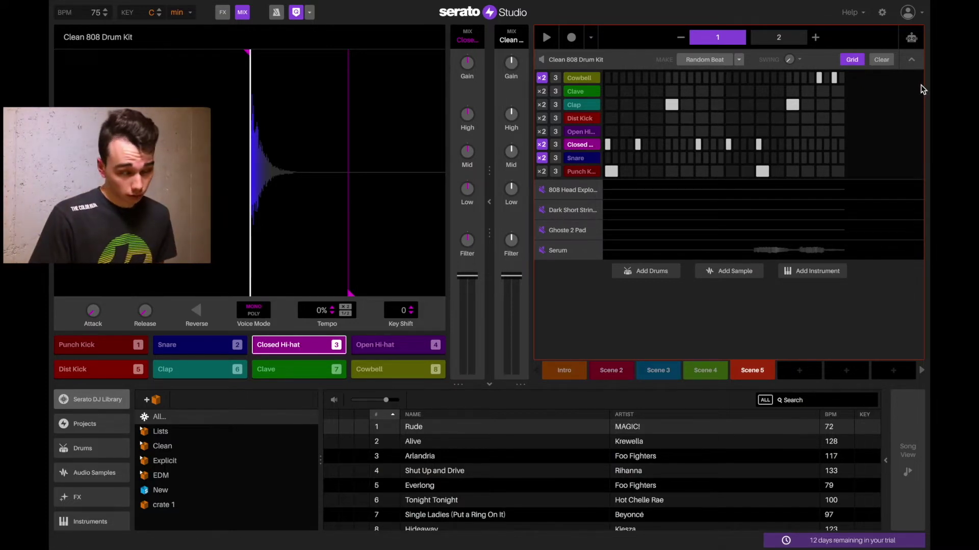
left_click(911, 41)
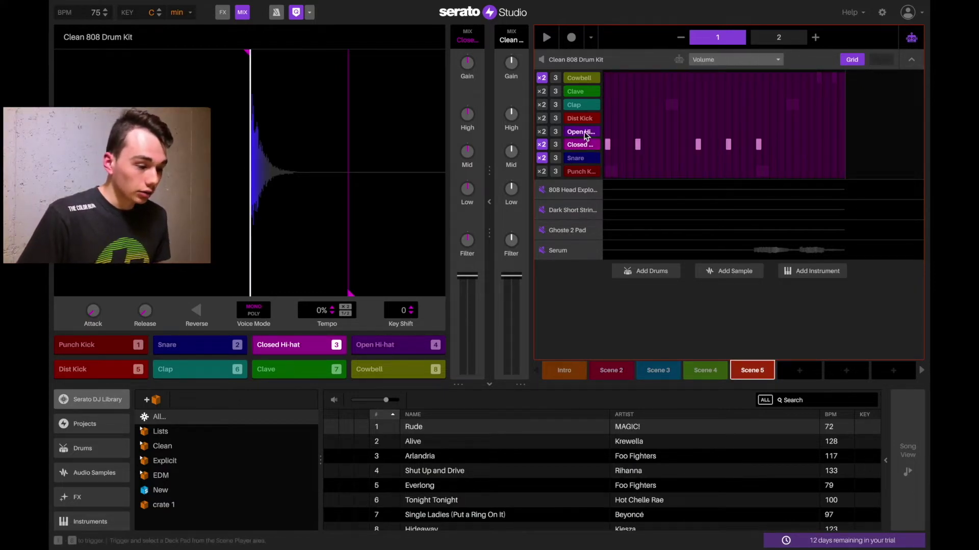
left_click(912, 40)
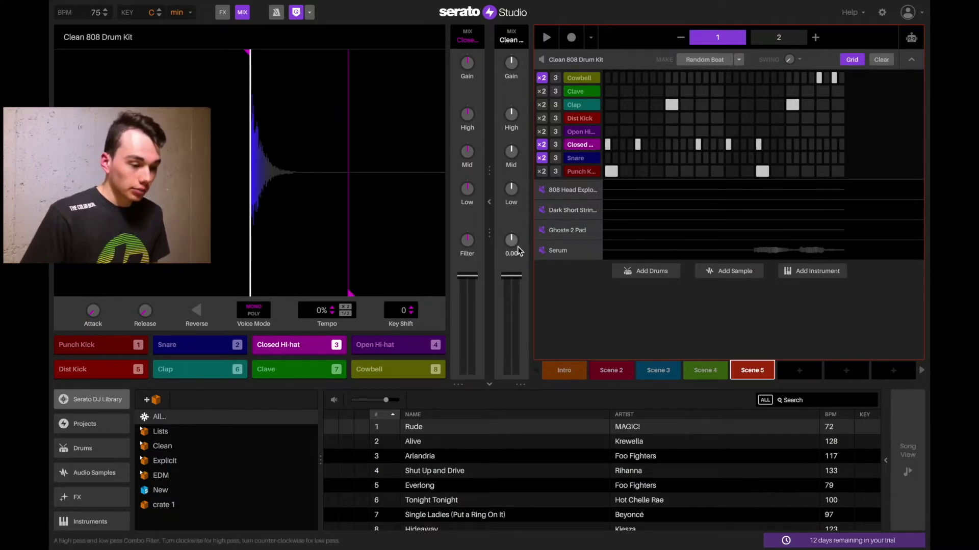
Adjust the drum kit channel's filter, then ease it back while playing the scene
left_click_drag(512, 240, 513, 224)
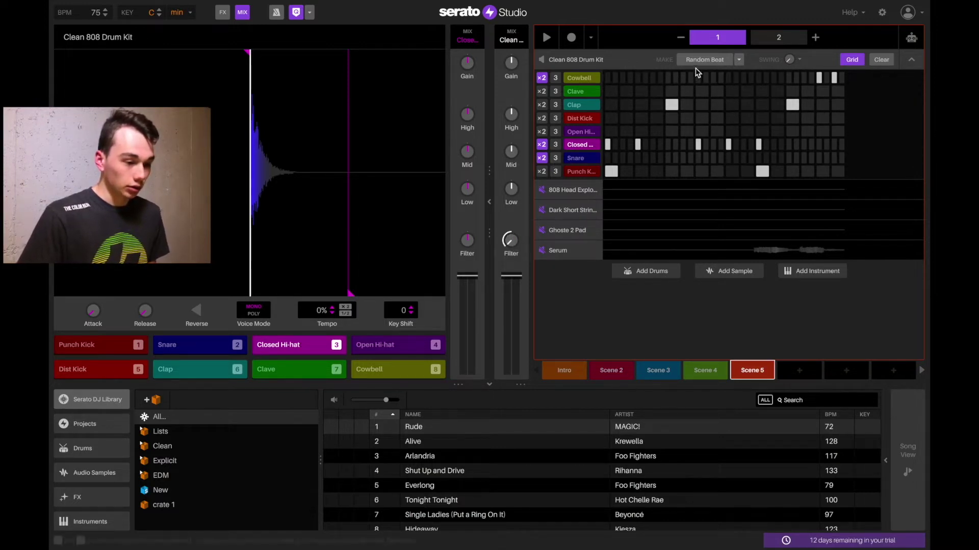
left_click(545, 37)
left_click_drag(510, 240, 510, 219)
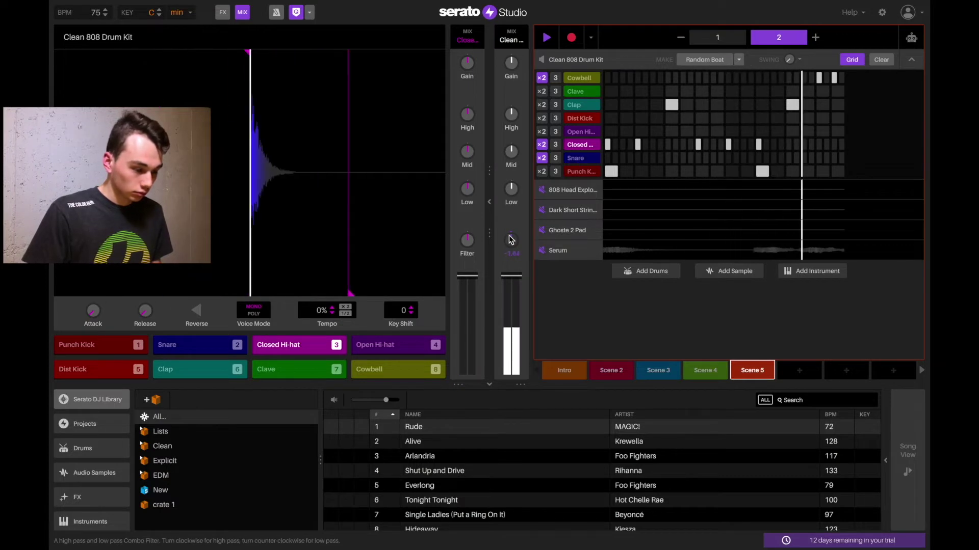
key("space")
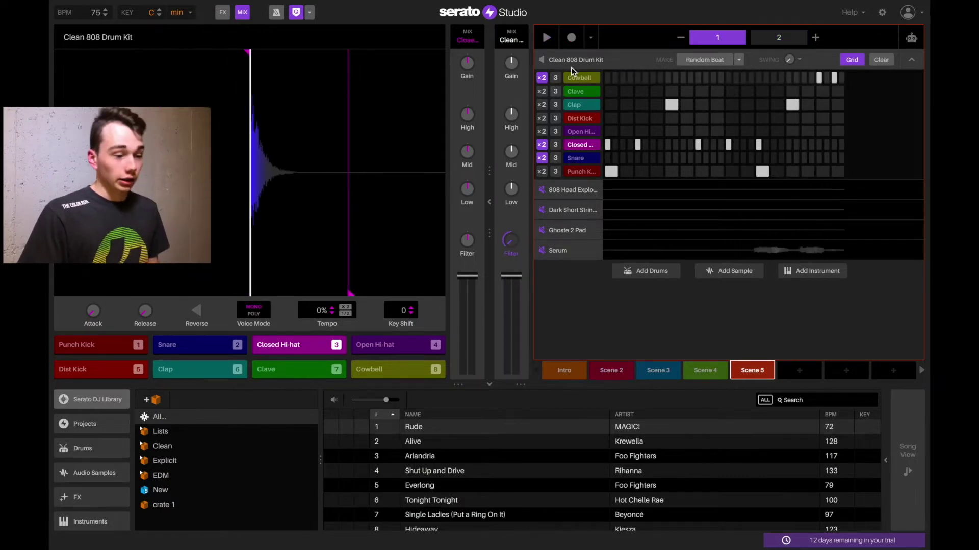
left_click(547, 40)
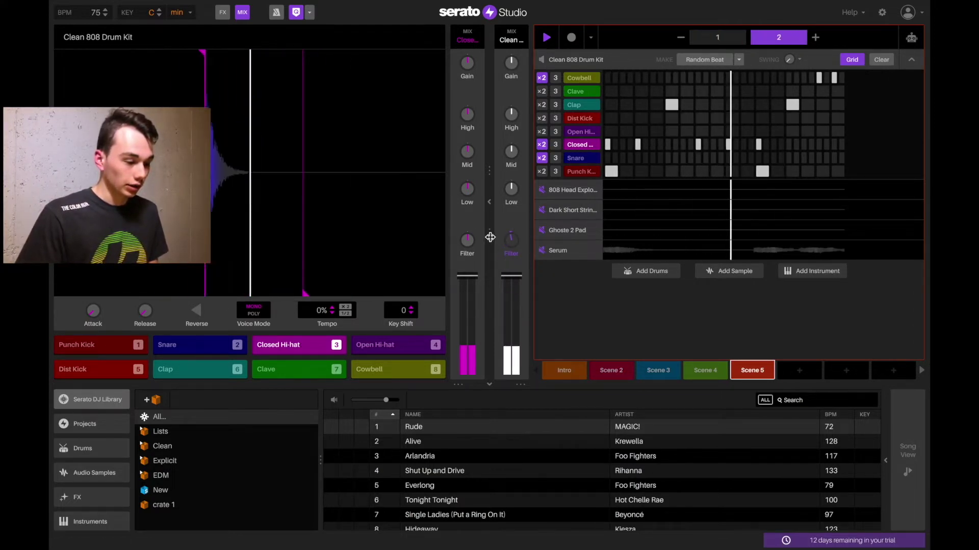
key("space")
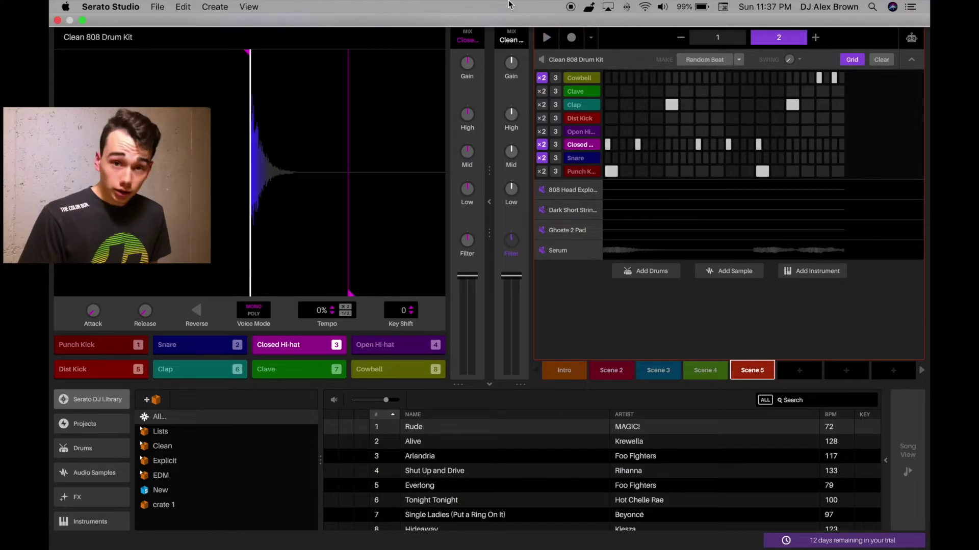
Pull the open hi-hat's fader down and play the beat to check the mix
left_click(584, 134)
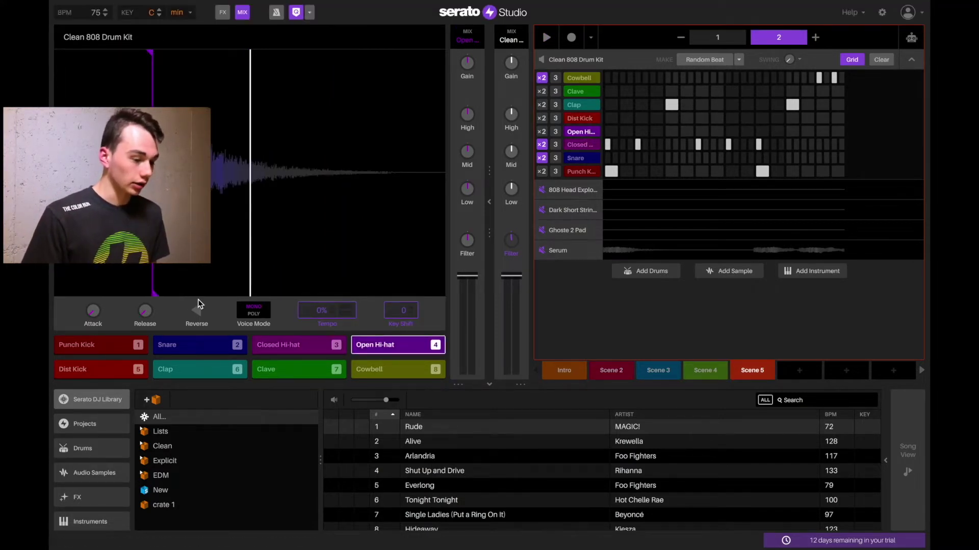
left_click_drag(466, 276, 475, 338)
key("space")
key("3")
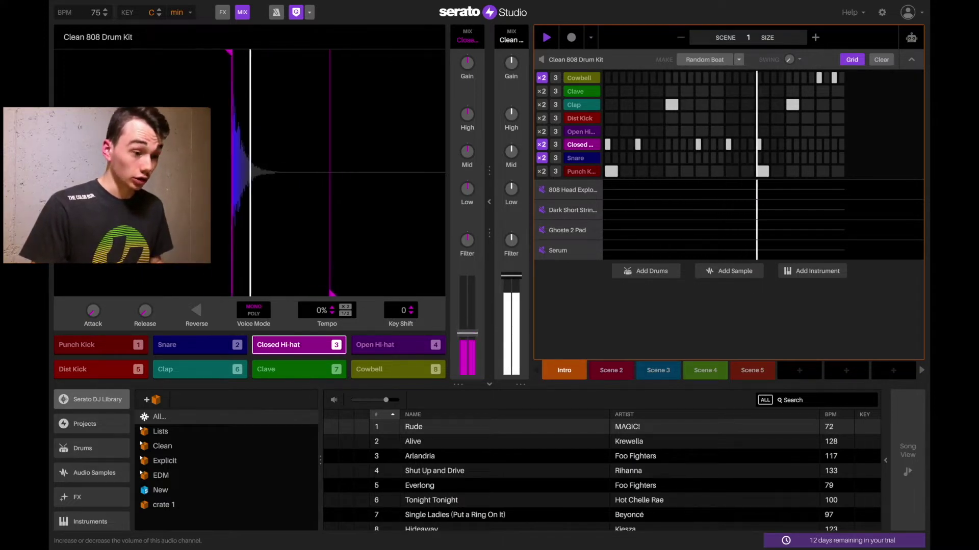
key("space")
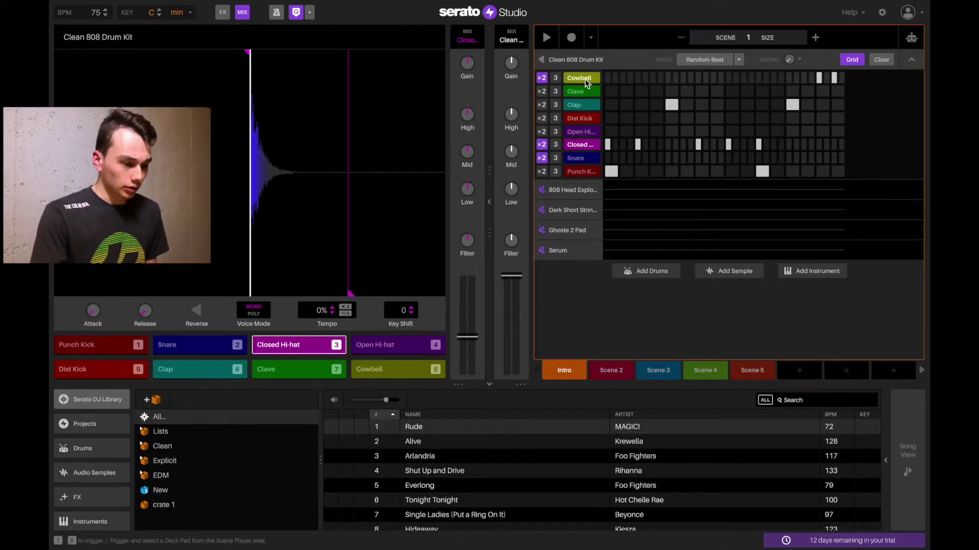
Browse the library to Drums > All Drum One Shots > Kick
left_click(108, 458)
left_click(142, 432)
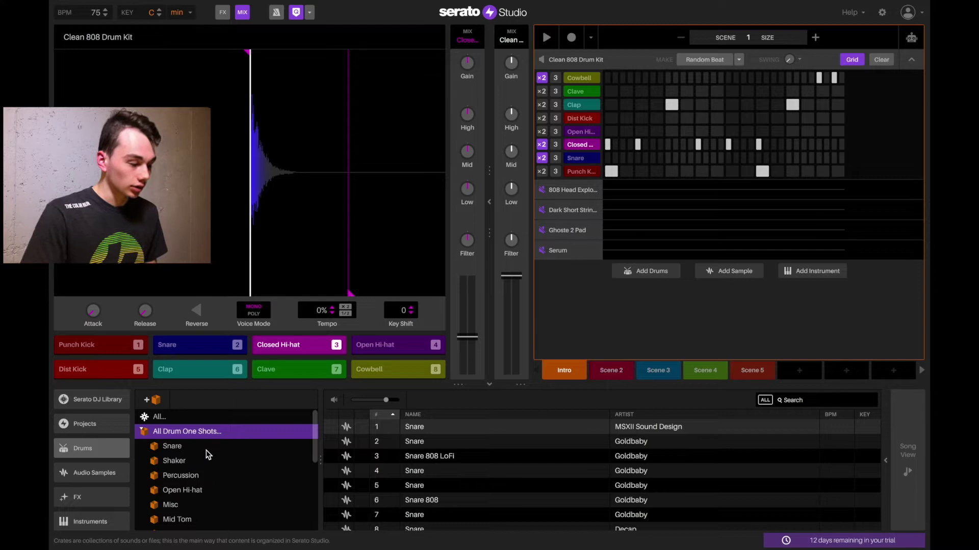
scroll(197, 488, "down", 2)
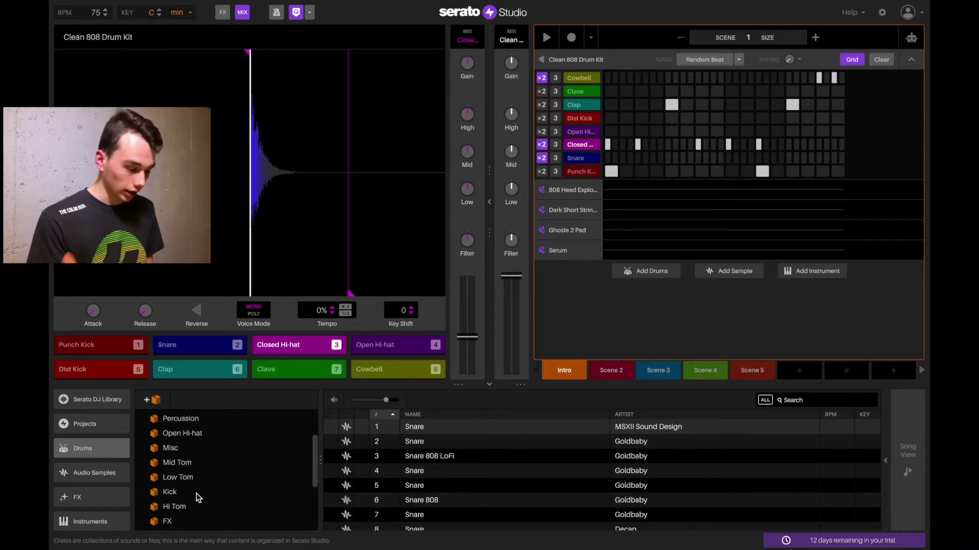
left_click(196, 493)
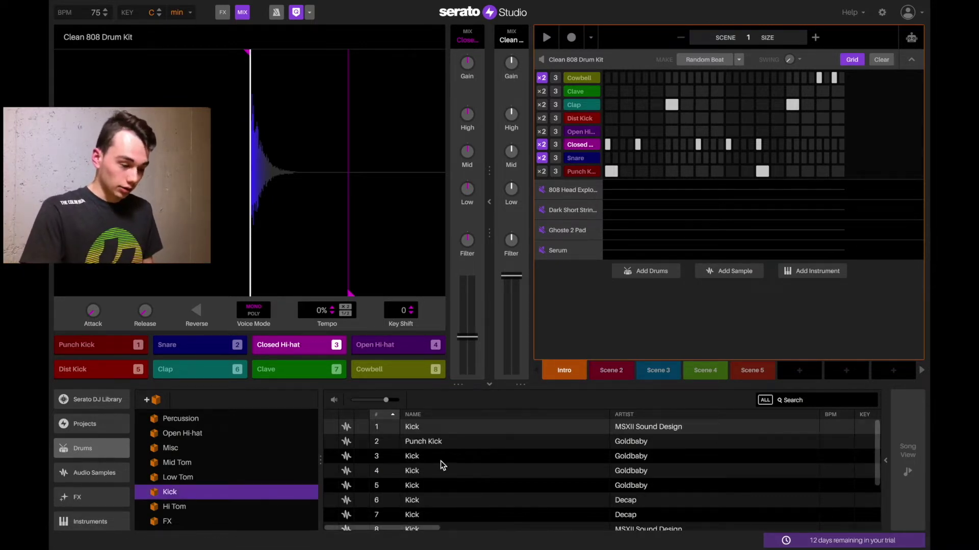
scroll(440, 462, "down", 5)
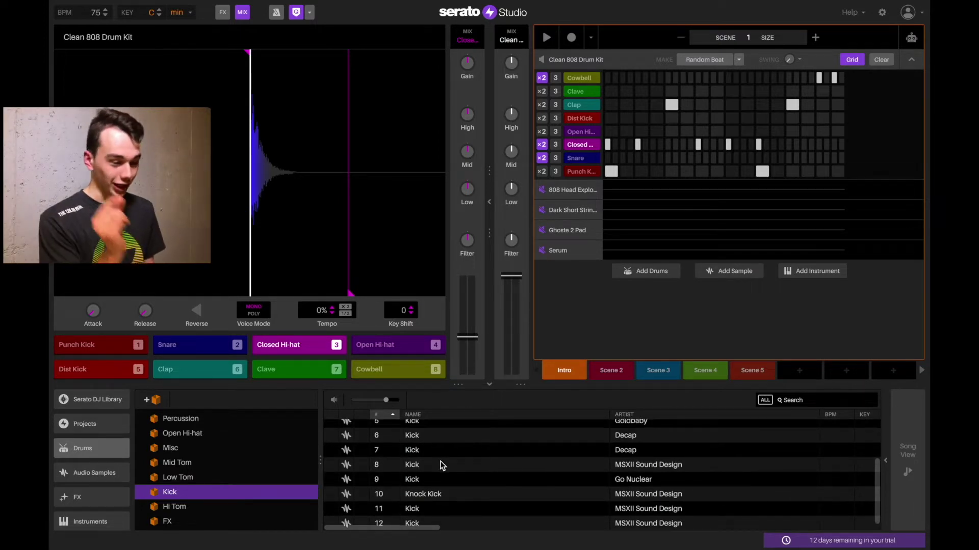
scroll(466, 467, "up", 4)
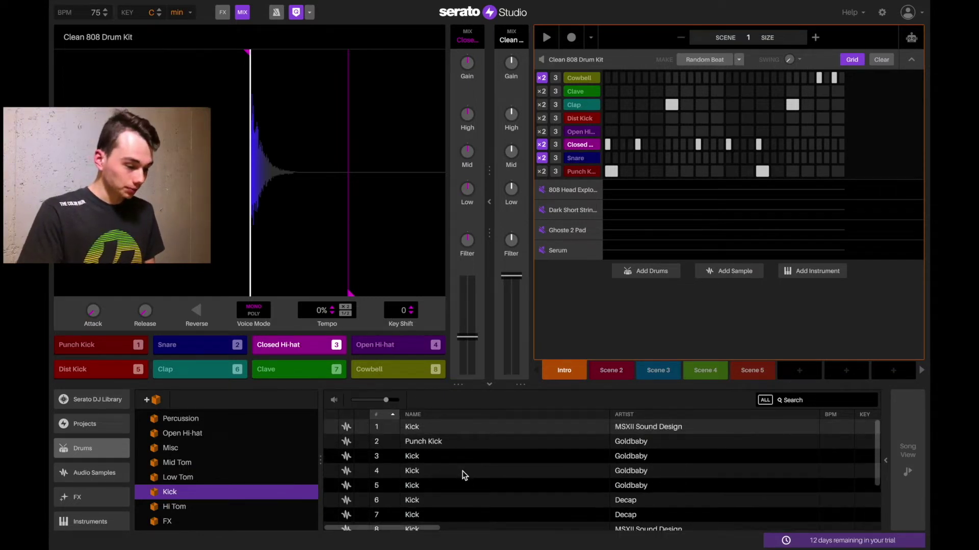
Replace the Punch Kick pad with the fourth Kick one-shot and play the beat
left_click_drag(464, 475, 100, 346)
key("space")
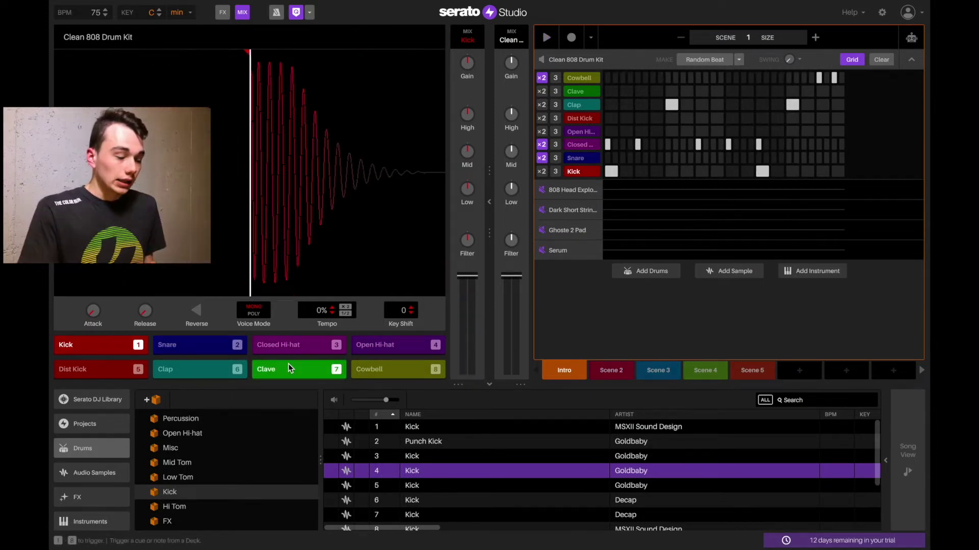
scroll(434, 474, "down", 3)
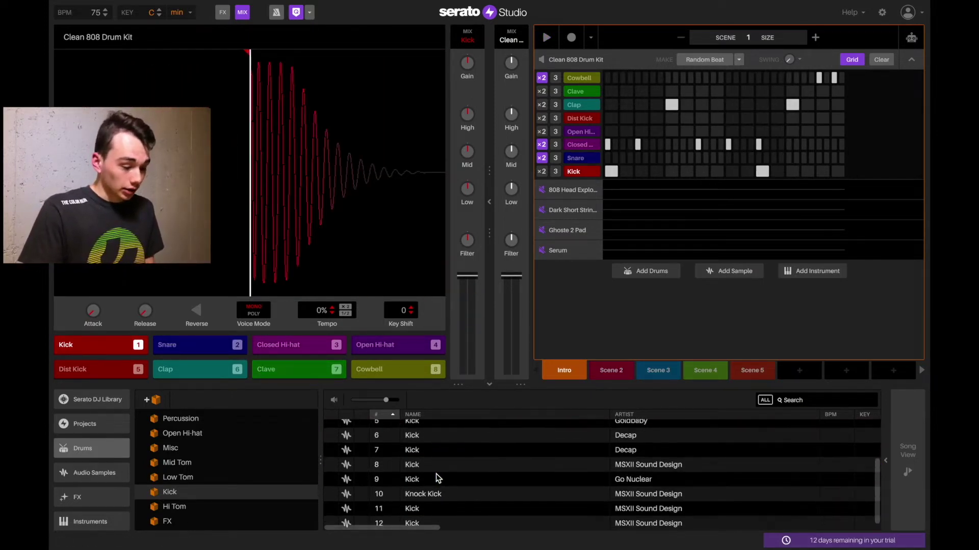
scroll(188, 497, "down", 1)
left_click(108, 473)
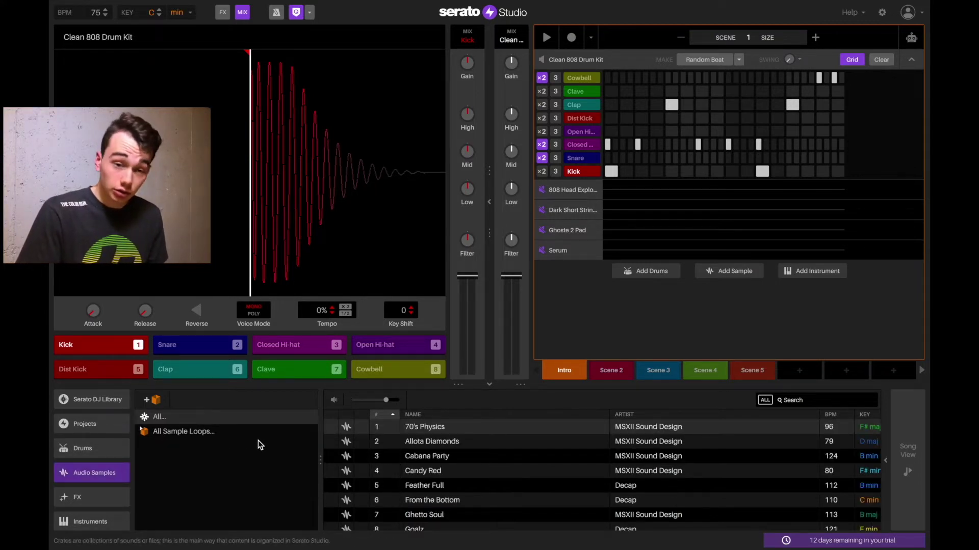
Add 70's Physics as a sample track, swap in Cabana Party, and audition slices 1 and 2
left_click_drag(449, 427, 640, 280)
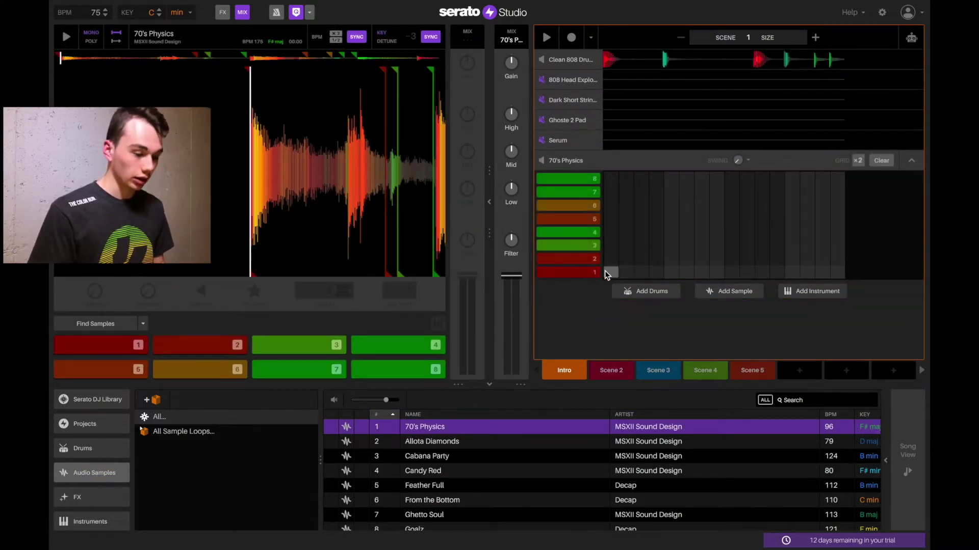
left_click(113, 350)
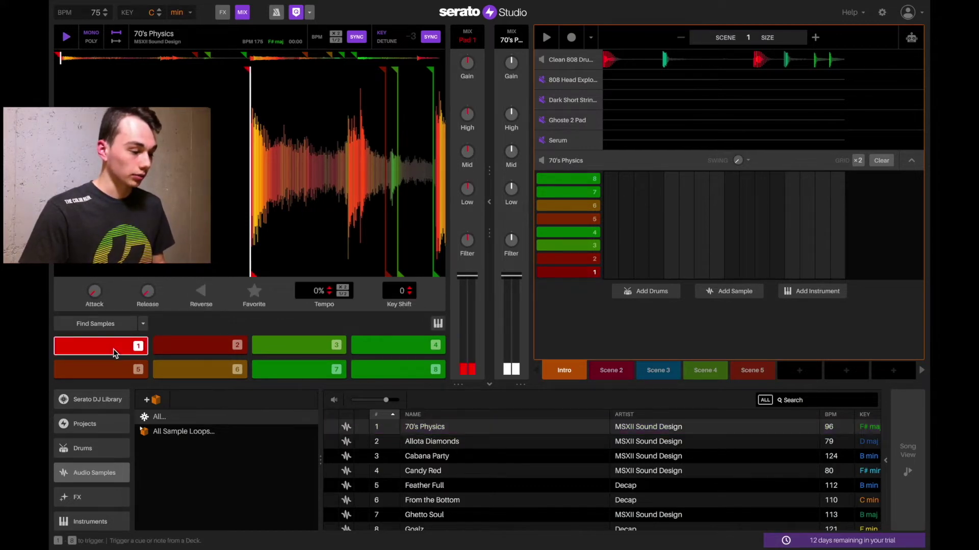
left_click(418, 457)
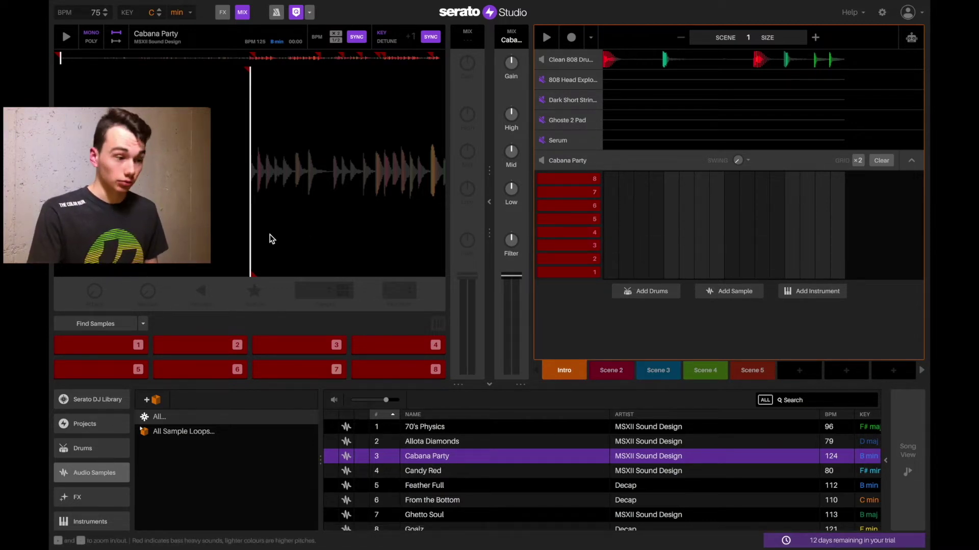
left_click(124, 347)
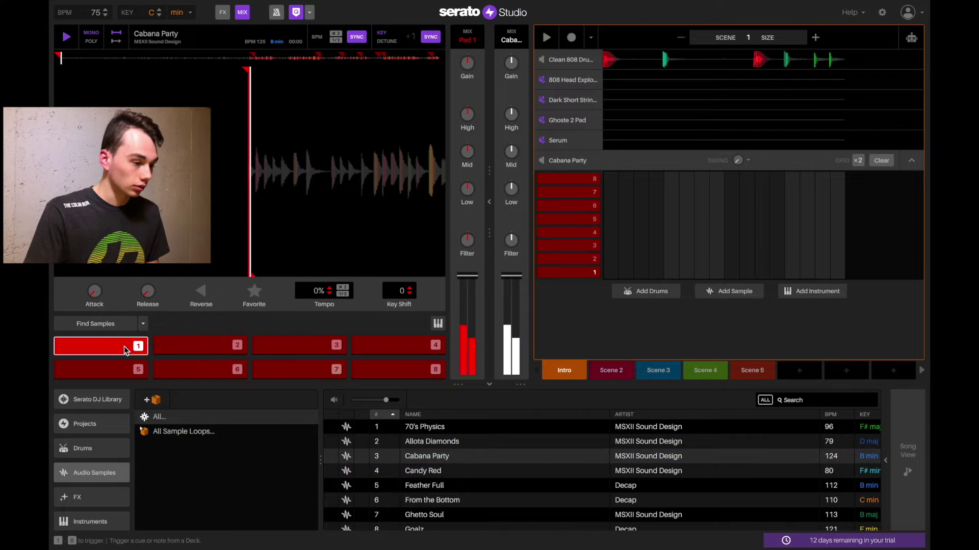
key("2")
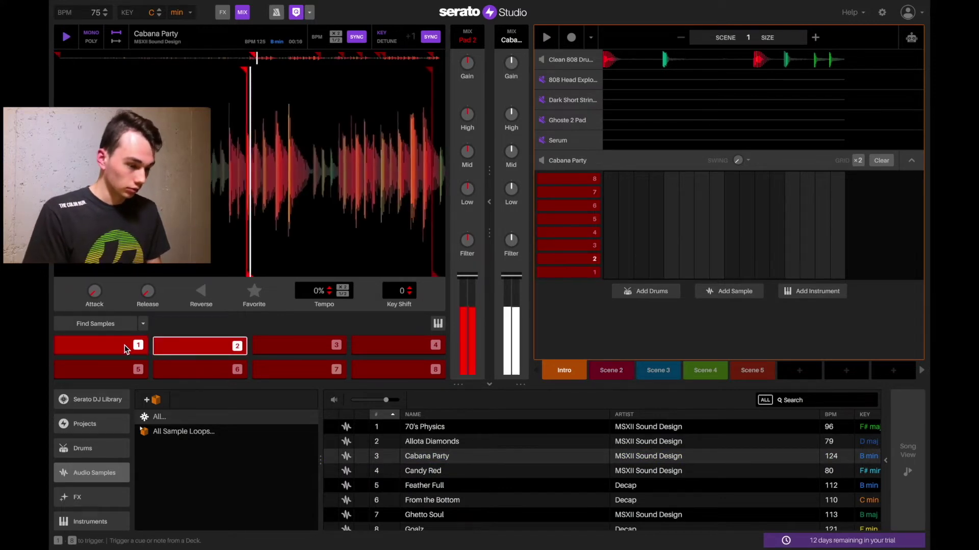
left_click(124, 345)
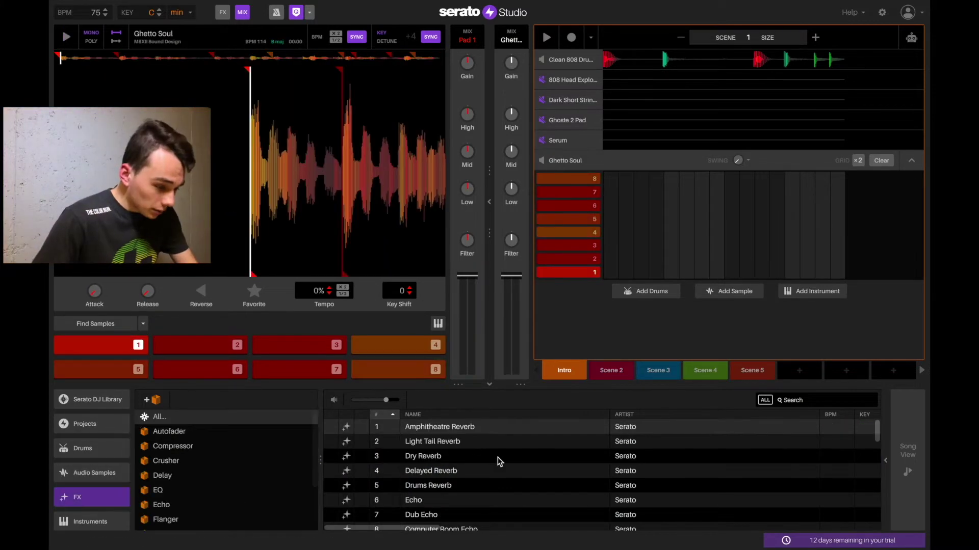
Show the deck FX slots and load Light Tail Reverb onto the Ghetto Soul track
scroll(497, 457, "down", 1)
scroll(486, 454, "up", 1)
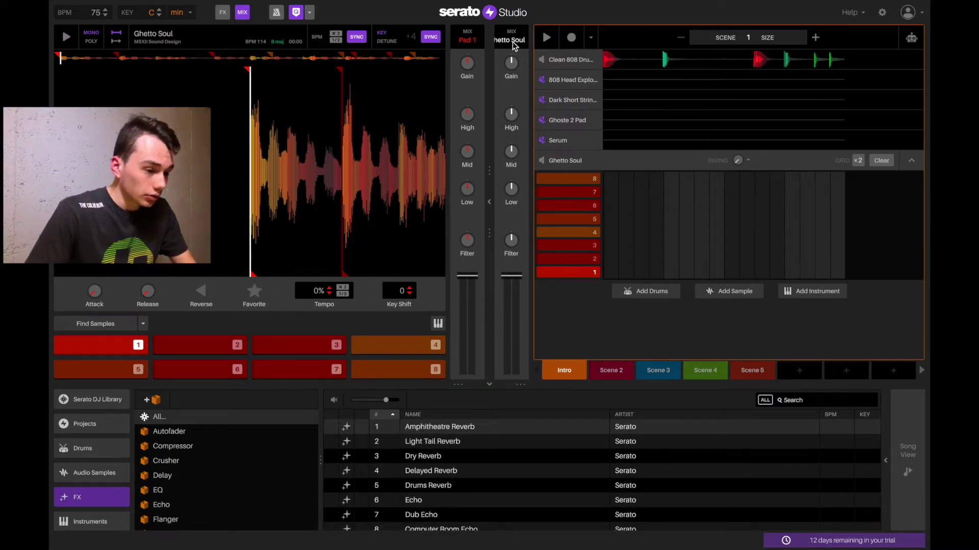
key("Tab")
left_click(225, 12)
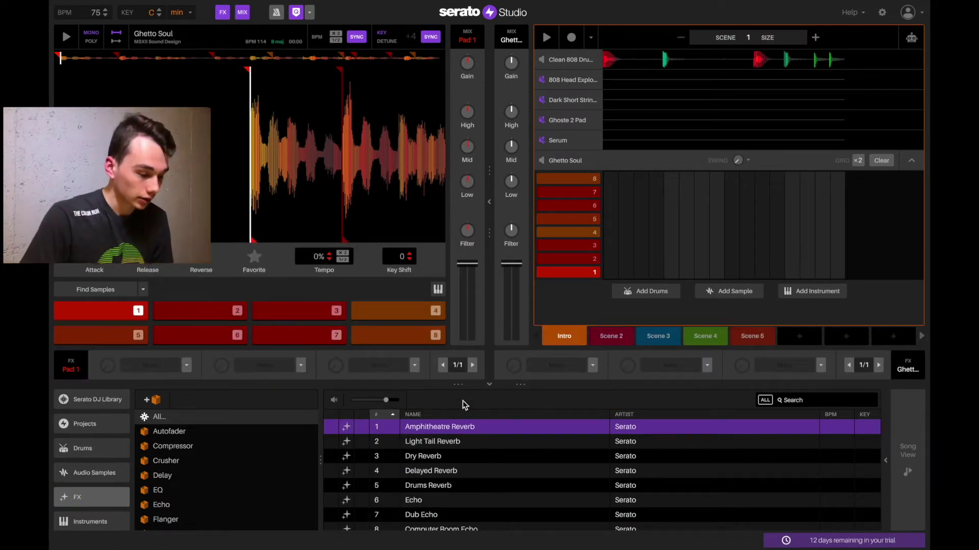
left_click_drag(471, 442, 542, 364)
Swap in Decimate Crusher, play the sample through it, then switch it off
scroll(476, 476, "down", 5)
left_click_drag(476, 474, 545, 369)
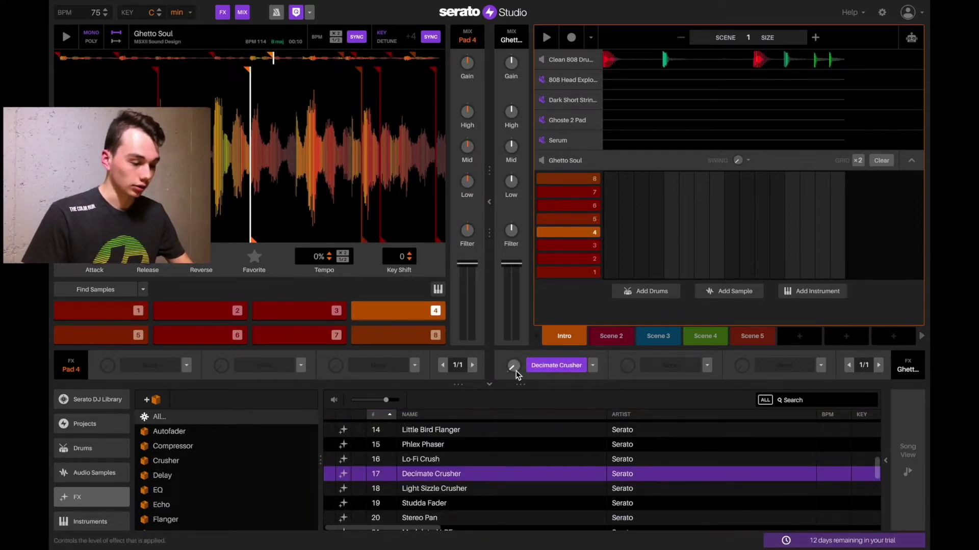
key("1")
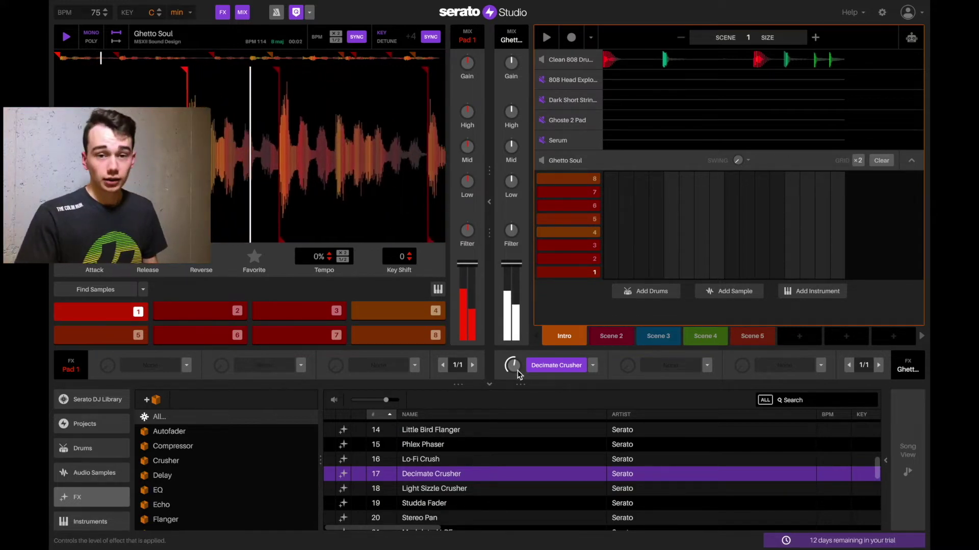
key("space")
left_click(554, 367)
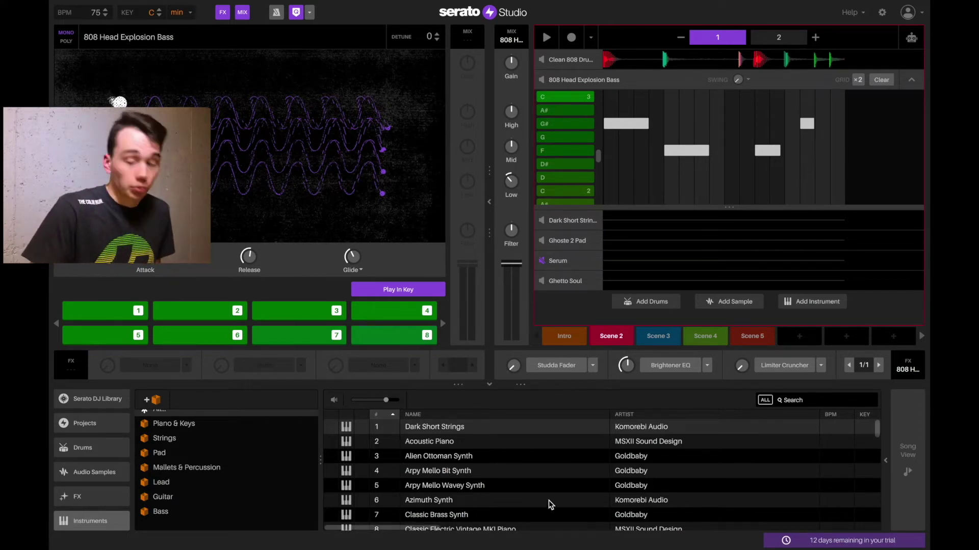
Add the Dark Grime Synth lead as a new instrument track, then scroll to Plugins
scroll(553, 495, "down", 4)
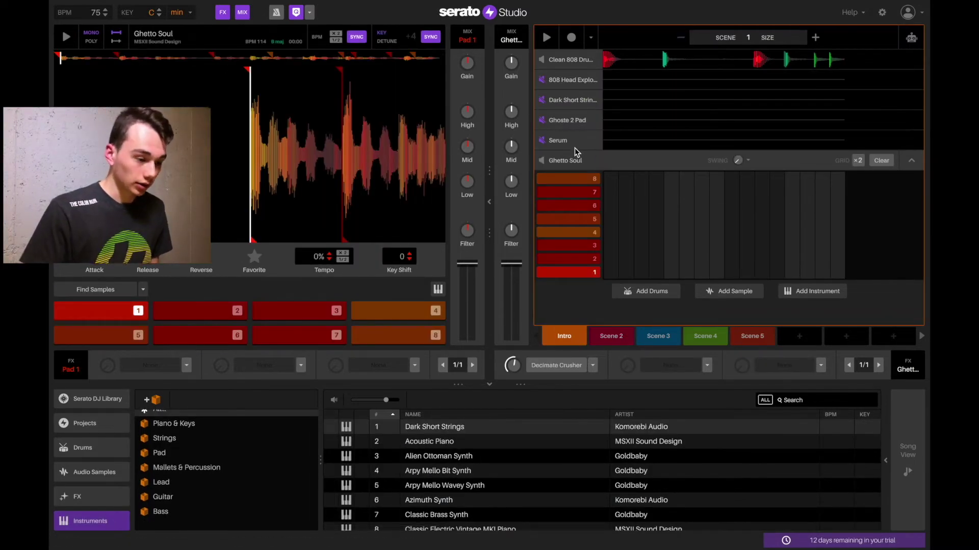
left_click_drag(423, 483, 609, 303)
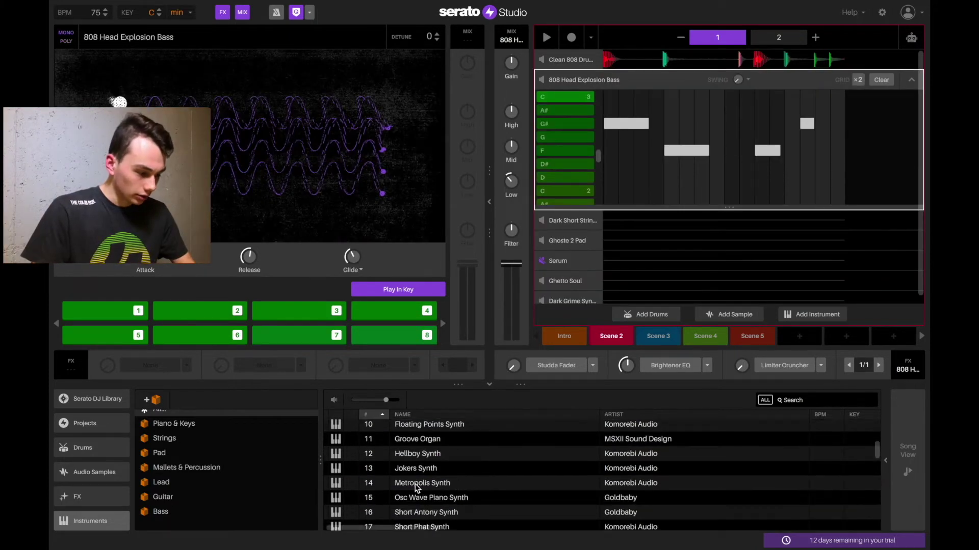
scroll(421, 488, "down", 3)
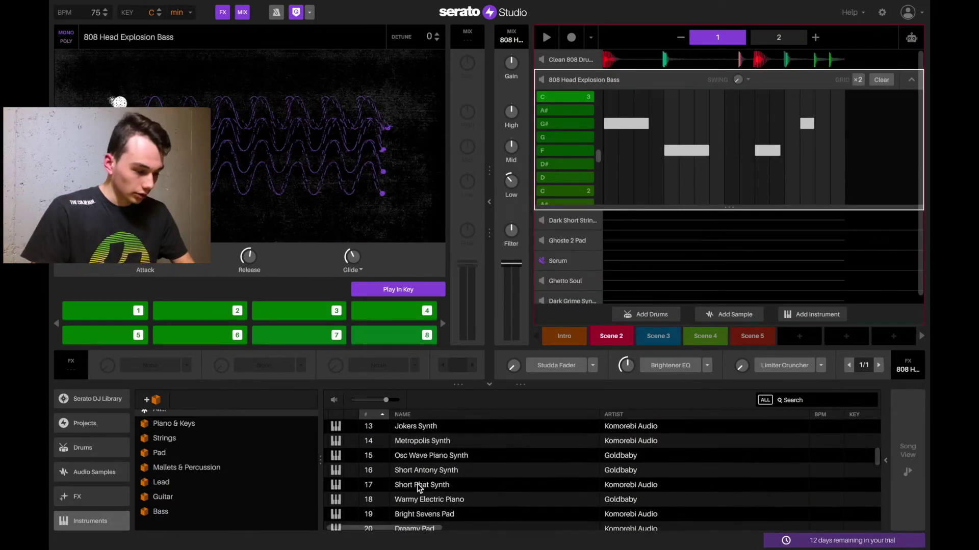
scroll(420, 488, "down", 5)
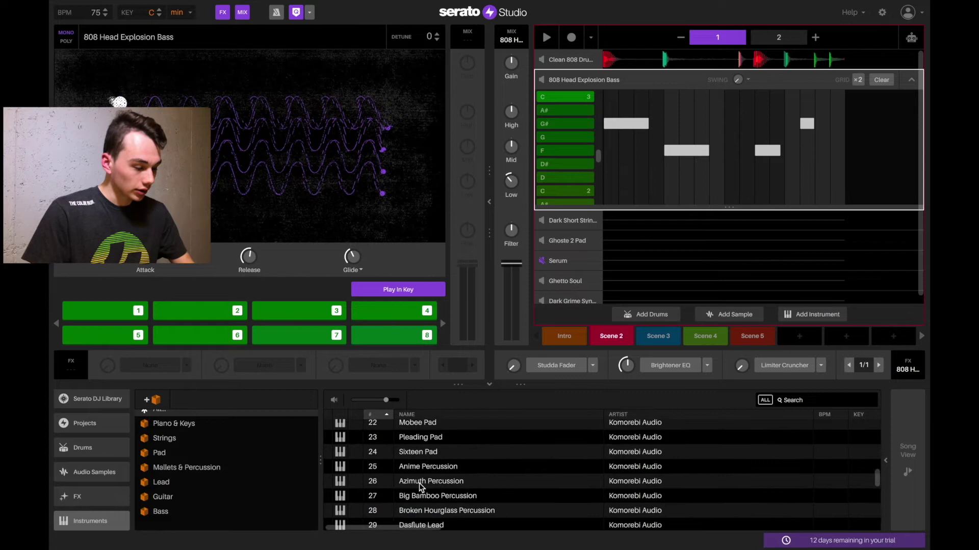
scroll(420, 487, "down", 2)
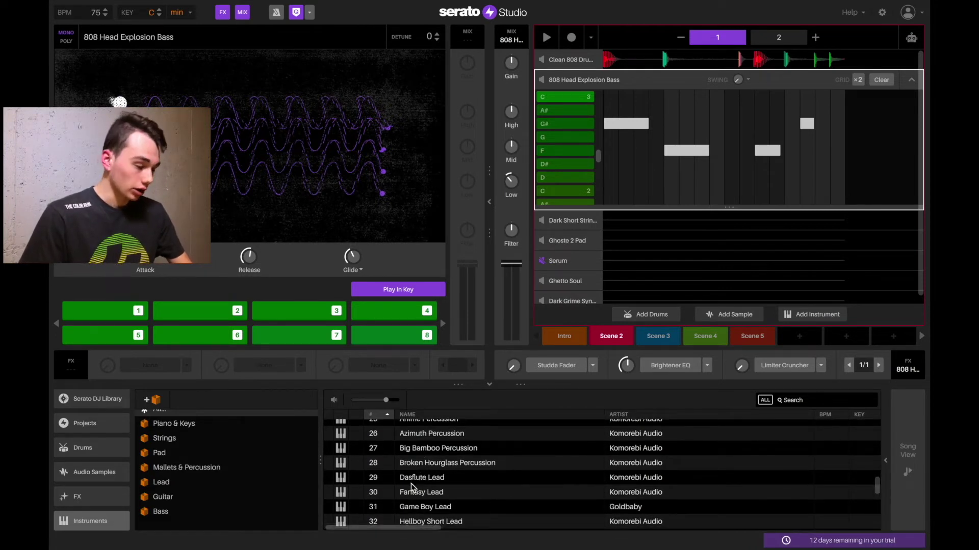
scroll(117, 496, "down", 1)
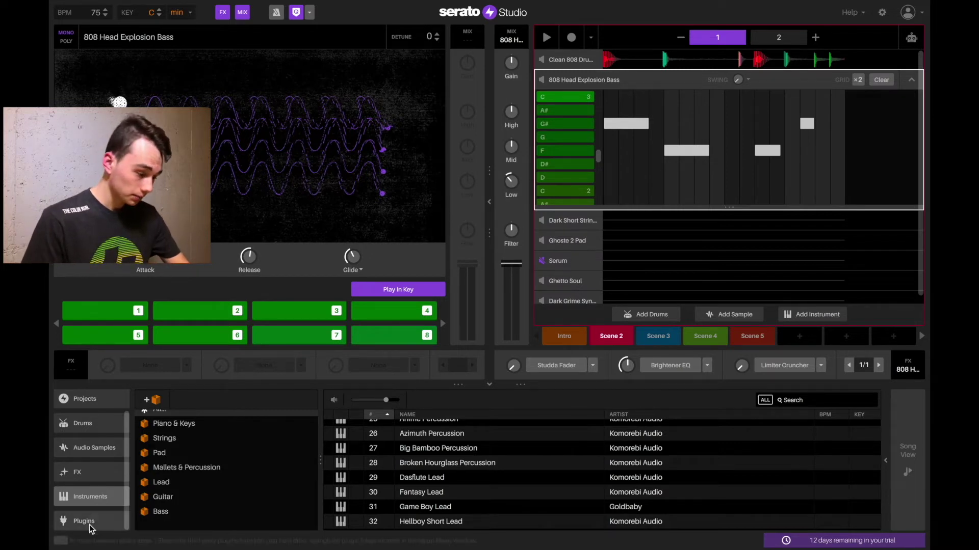
Open the Serum track and browse the Audio Unit plugins in the library
left_click(92, 520)
scroll(553, 255, "down", 1)
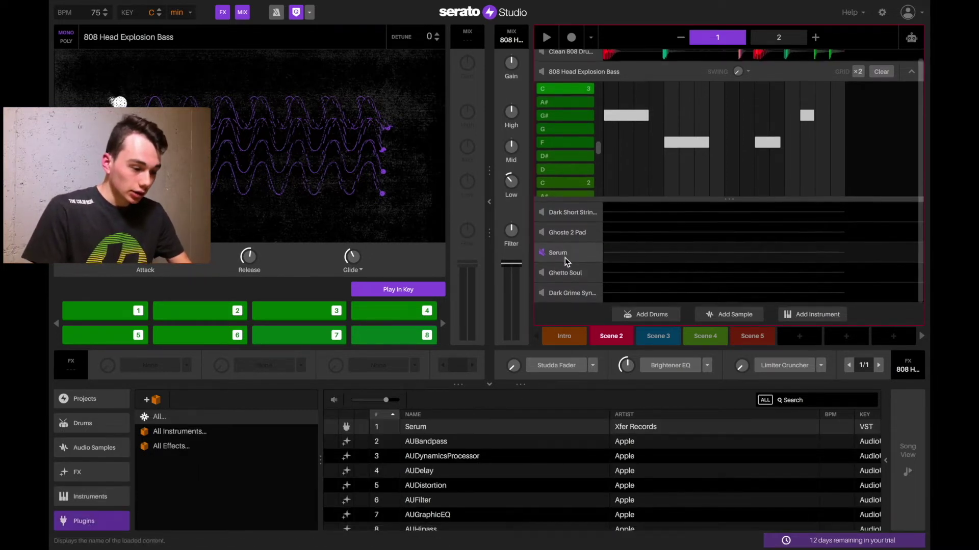
left_click(548, 258)
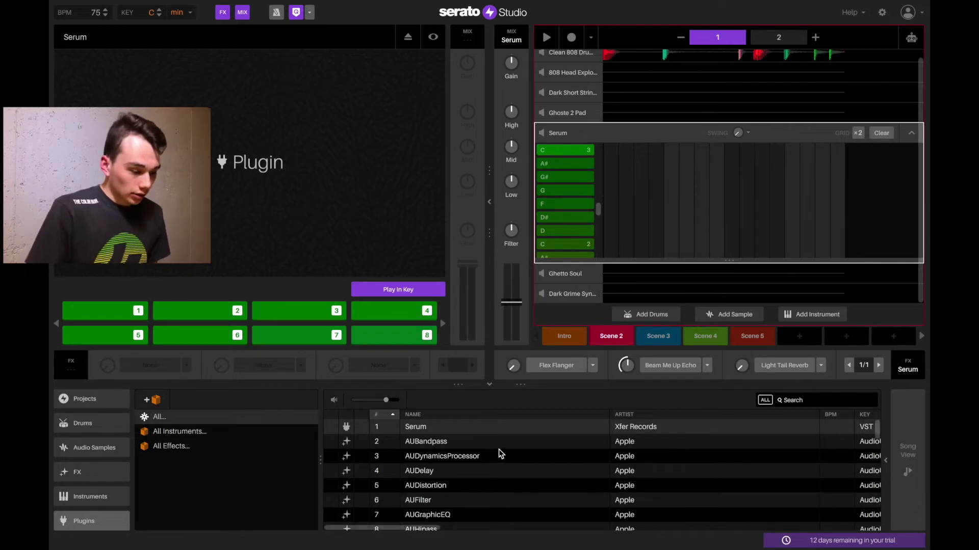
scroll(501, 448, "down", 3)
scroll(502, 450, "down", 5)
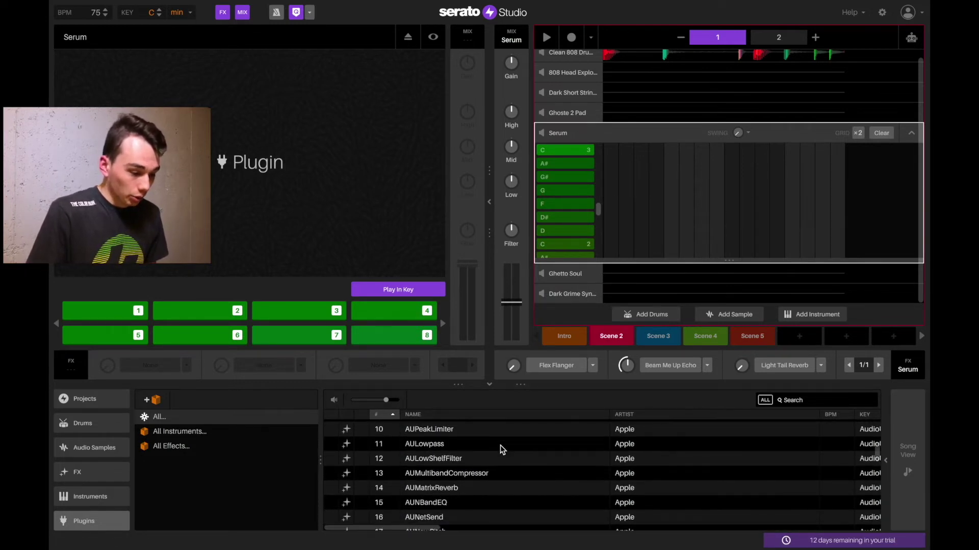
scroll(501, 453, "down", 10)
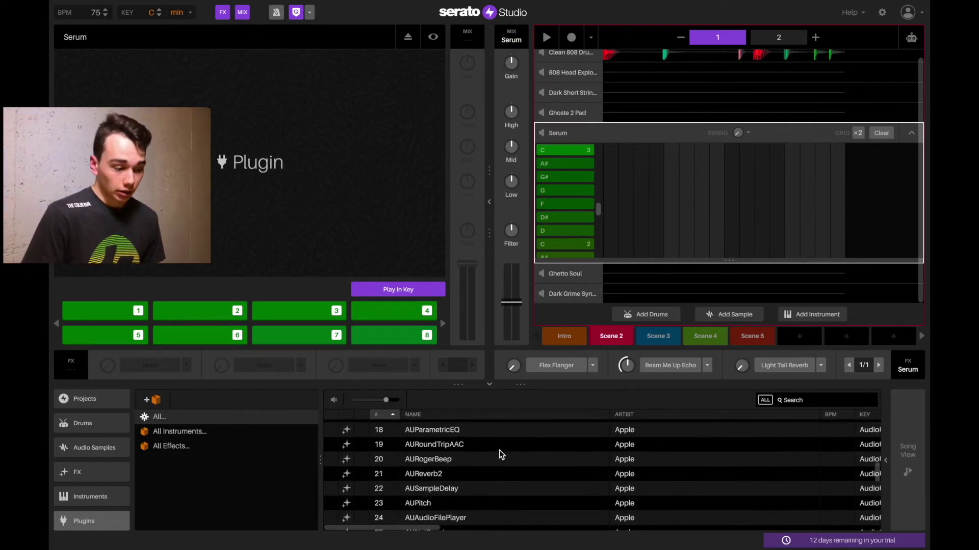
scroll(501, 455, "down", 3)
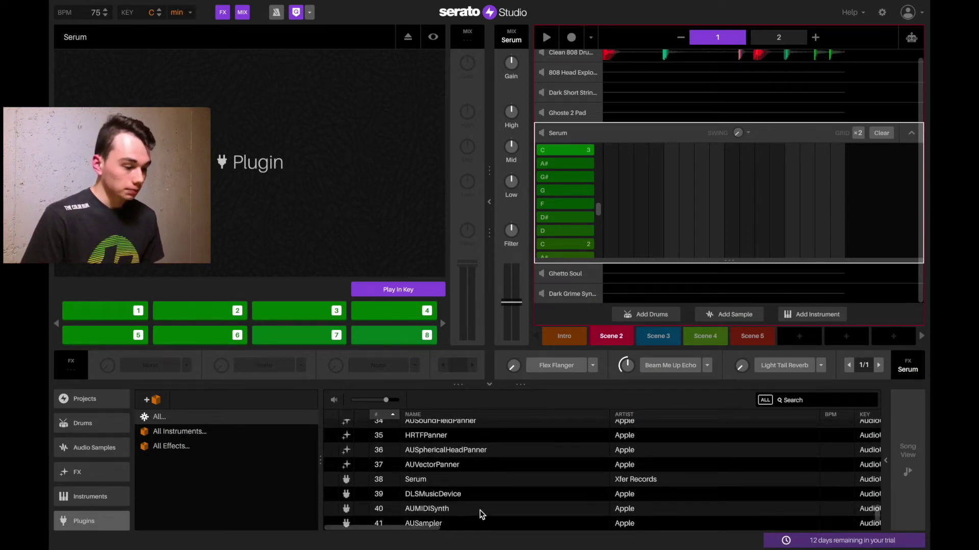
scroll(480, 514, "up", 5)
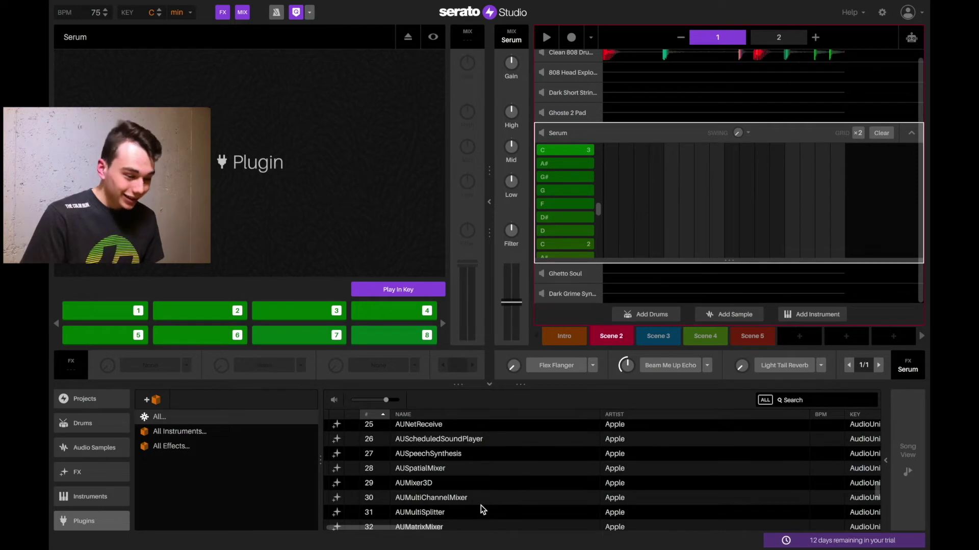
scroll(482, 509, "up", 2)
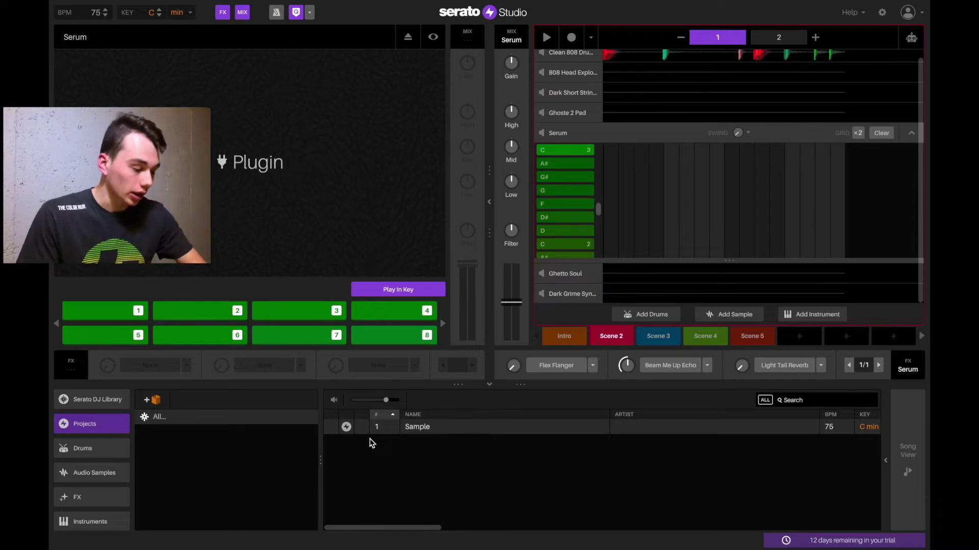
Load the song Arlandria from the Serato DJ Library as a new sample track
left_click(85, 402)
scroll(418, 458, "down", 3)
scroll(435, 504, "up", 3)
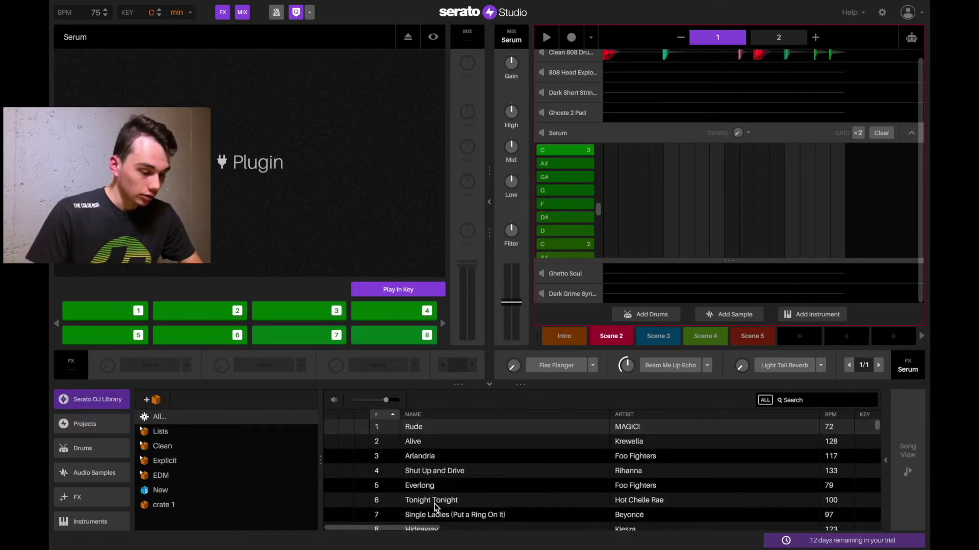
left_click_drag(420, 456, 287, 283)
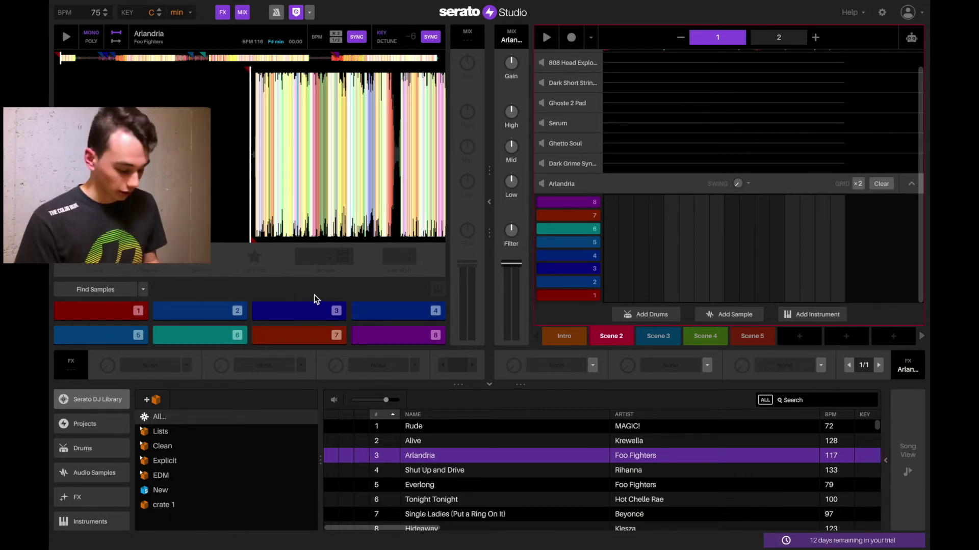
Trigger Arlandria pads 6, 8 and 2, then hide the effects row
key("6")
key("8")
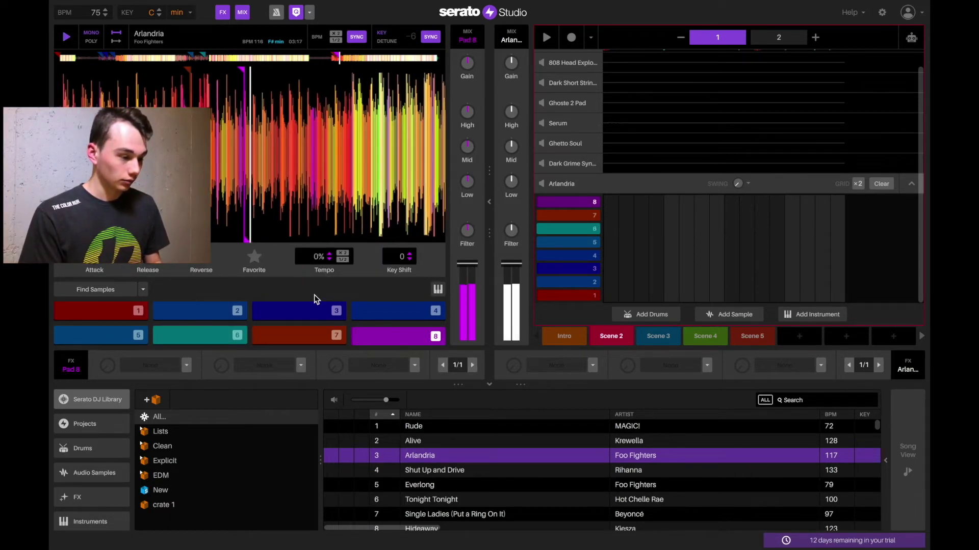
key("2")
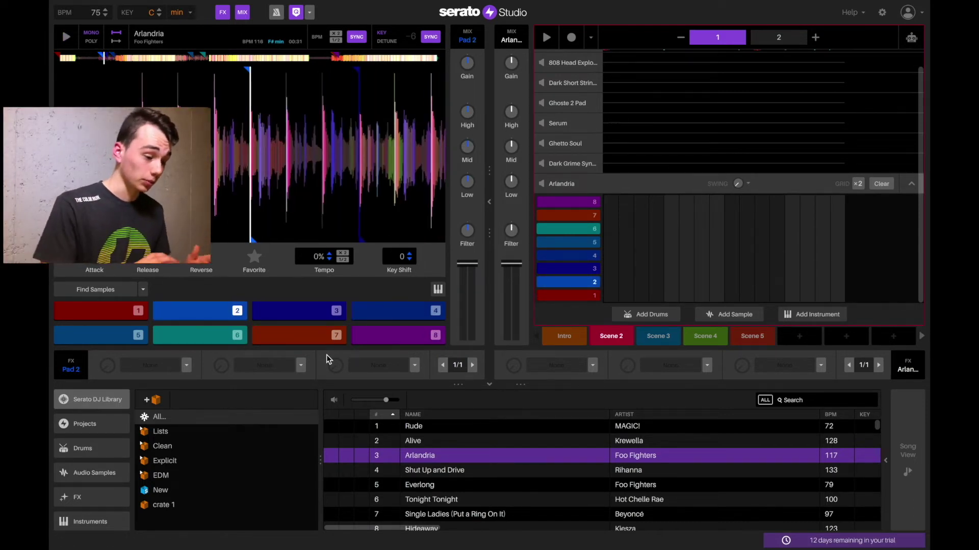
scroll(418, 484, "down", 5)
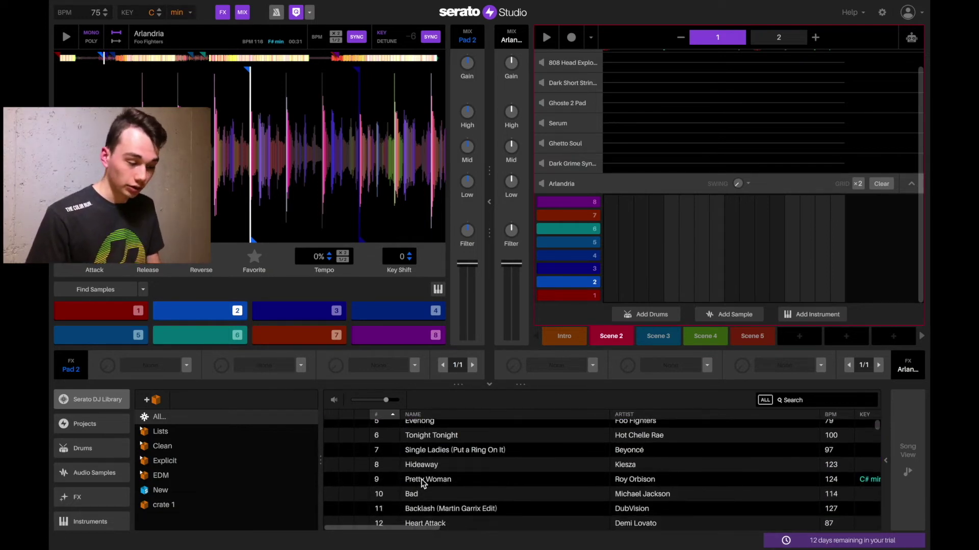
scroll(428, 464, "down", 3)
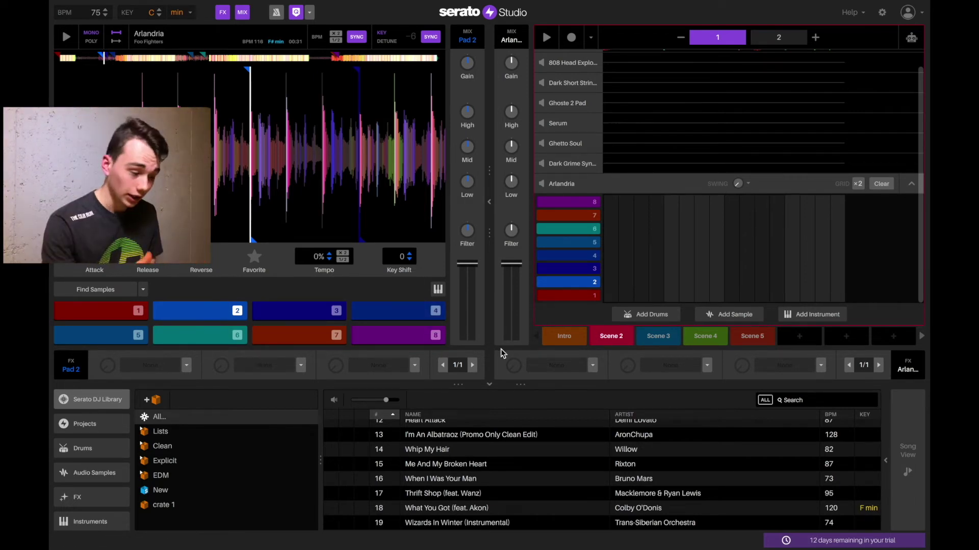
scroll(466, 460, "down", 1)
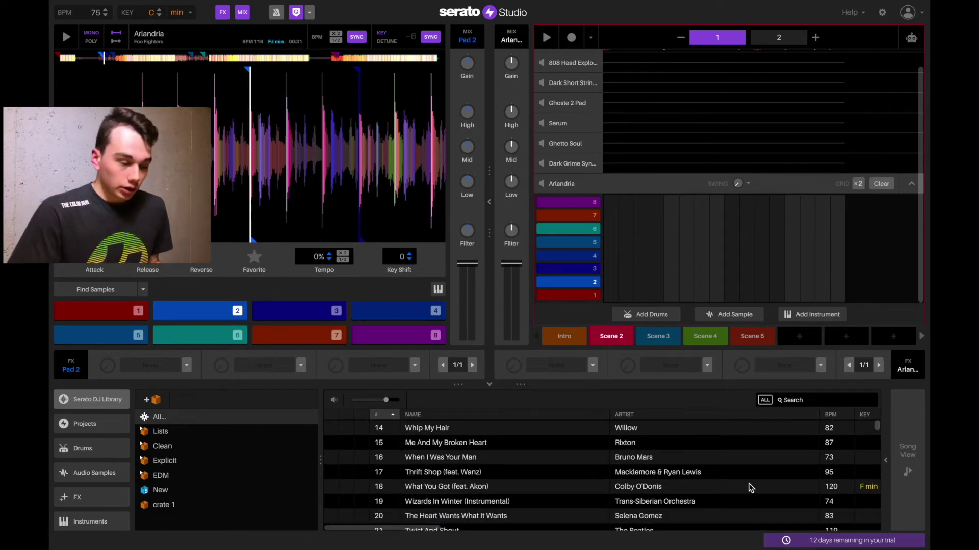
left_click(223, 16)
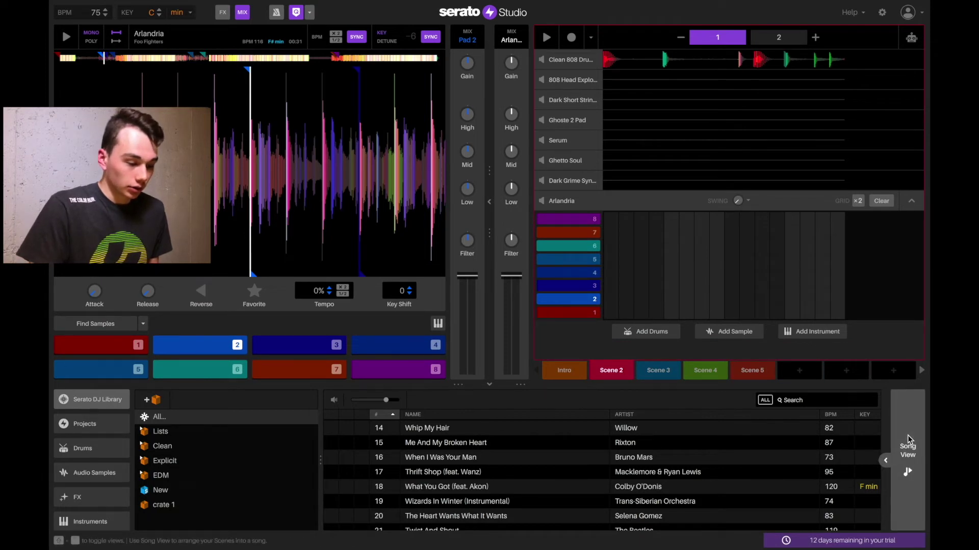
In Song View, select Scene 5 and play the arrangement from about 0:09, then stop
left_click(908, 443)
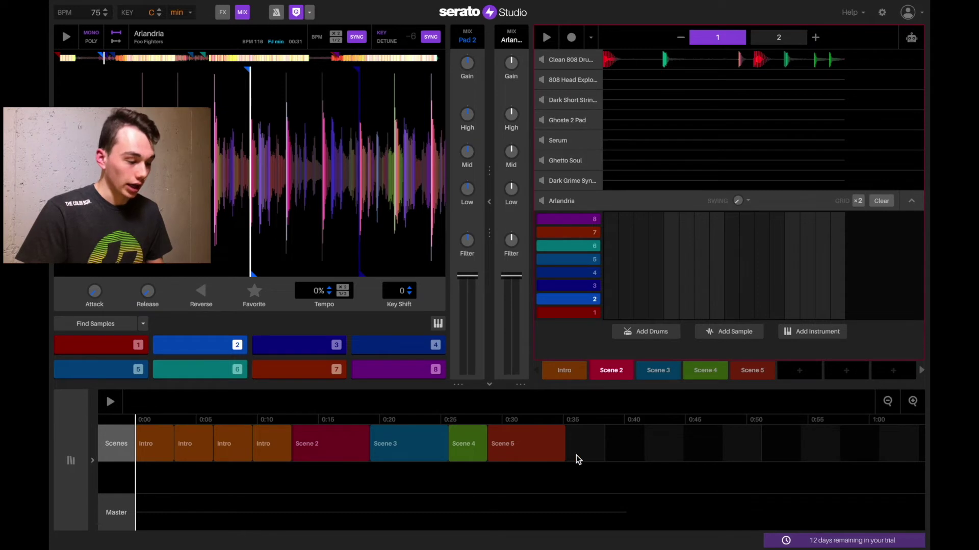
left_click(540, 448)
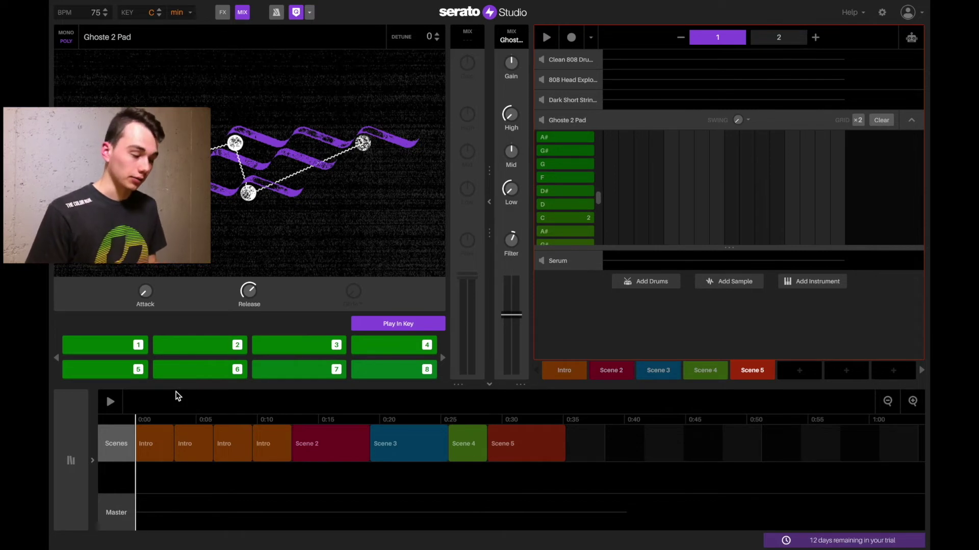
left_click(253, 420)
left_click(110, 402)
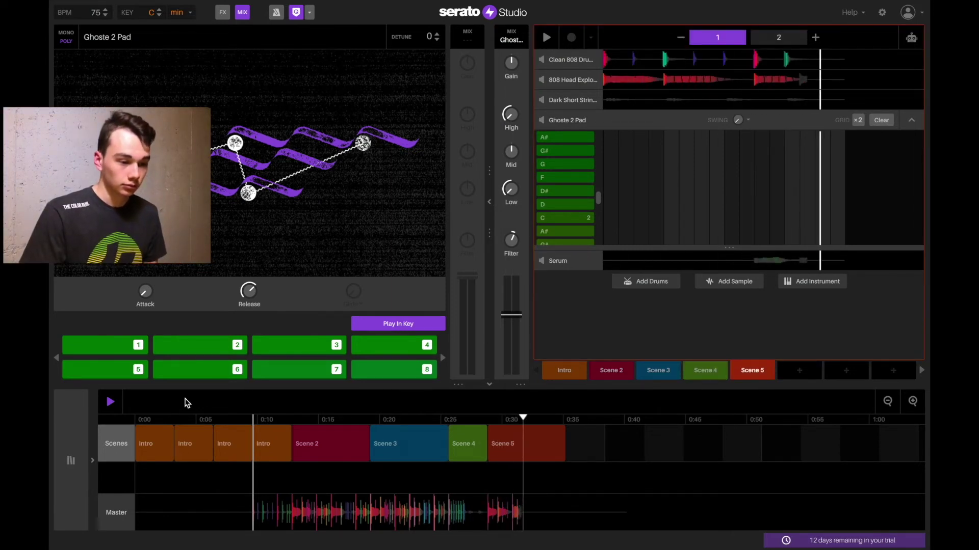
key("space")
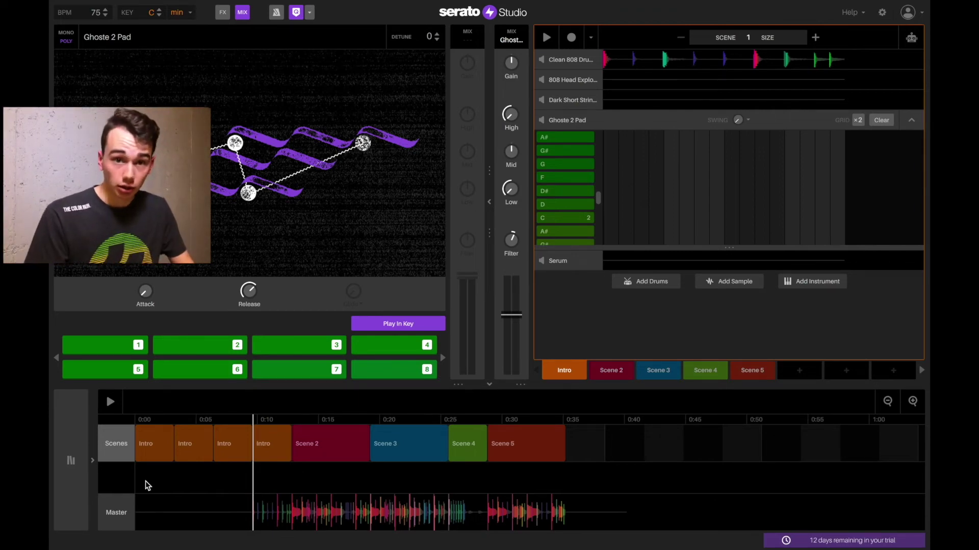
Search the whole music library for "stem"
left_click(89, 465)
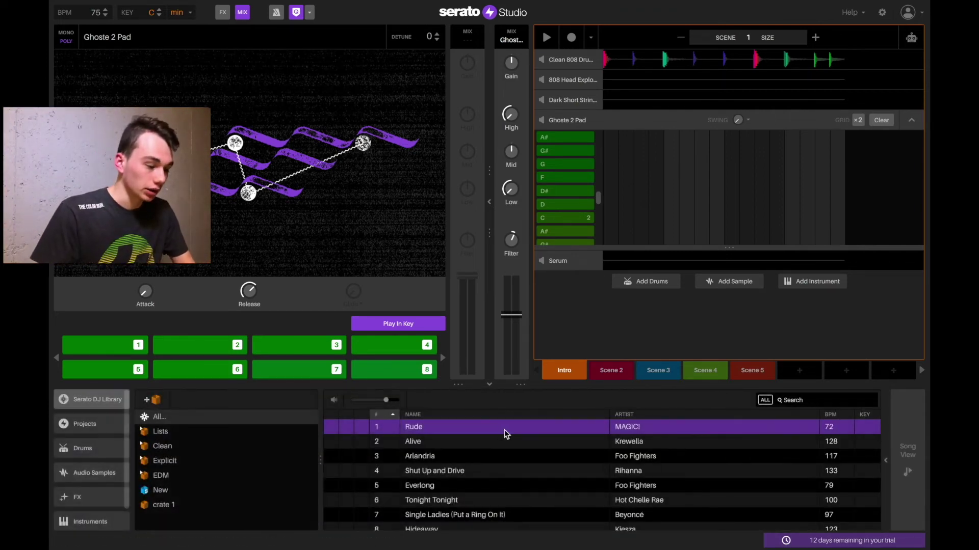
left_click(814, 402)
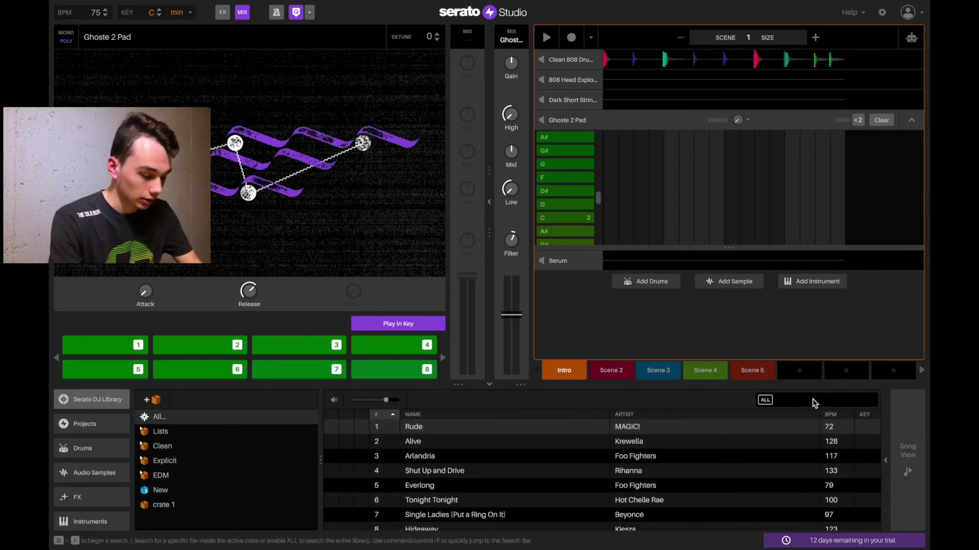
type("stem")
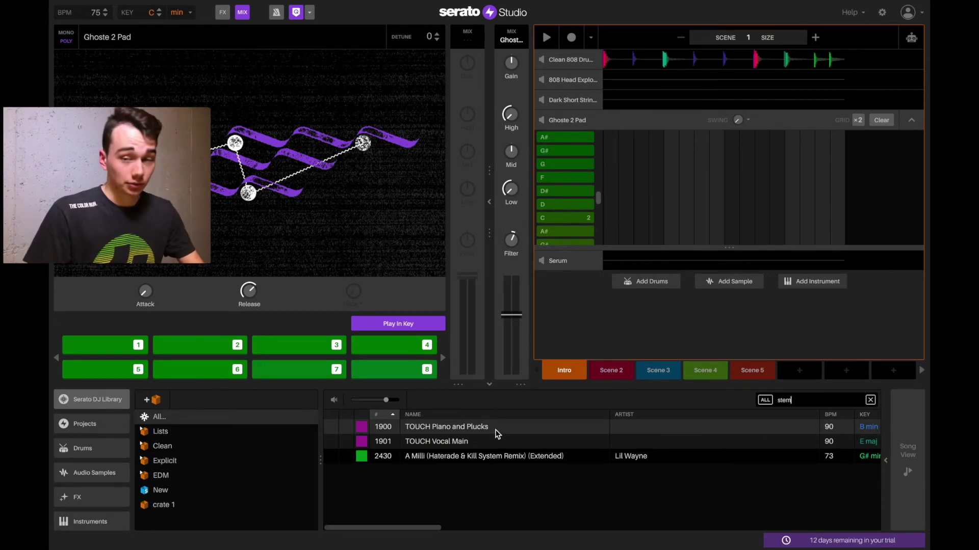
Add TOUCH Piano and Plucks to the Intro scene and play it back from the start
left_click(498, 432)
left_click_drag(497, 431, 581, 319)
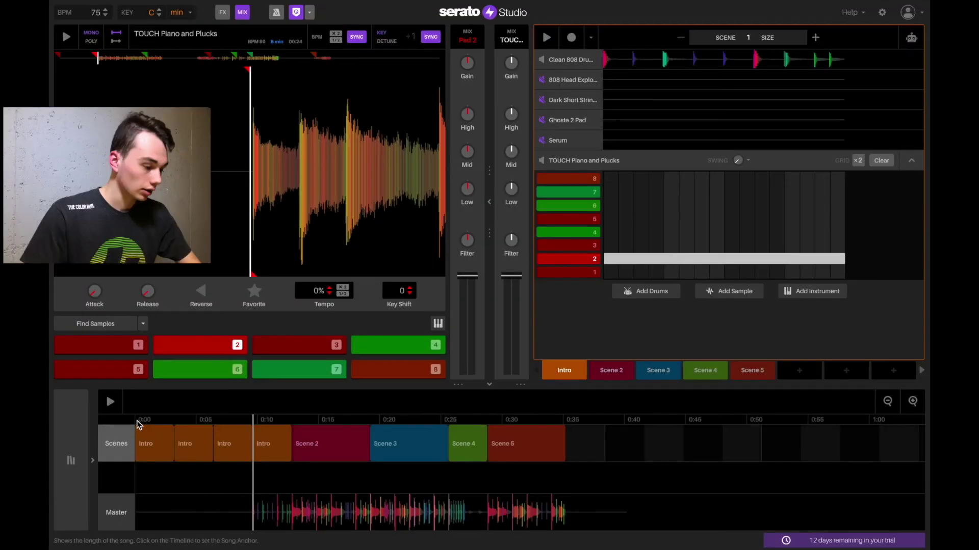
left_click(111, 402)
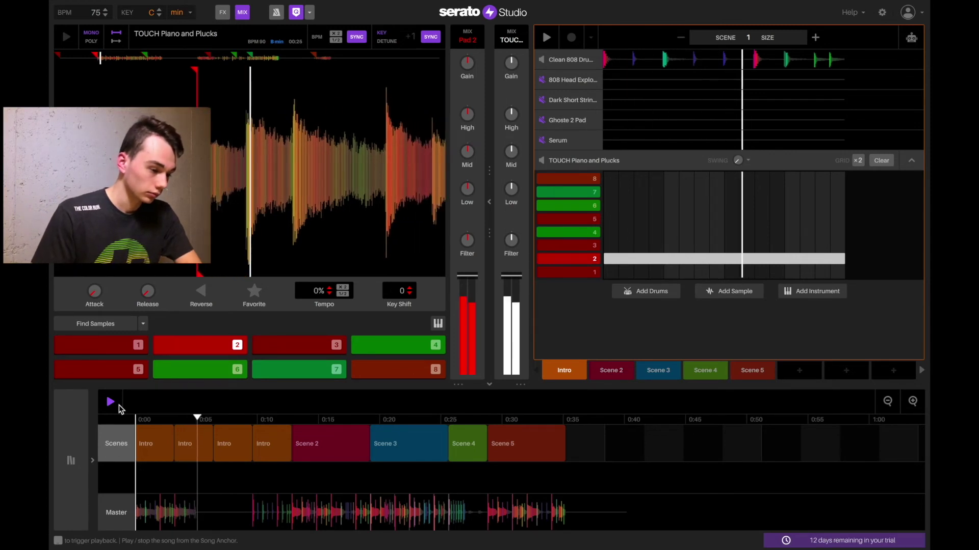
left_click(121, 409)
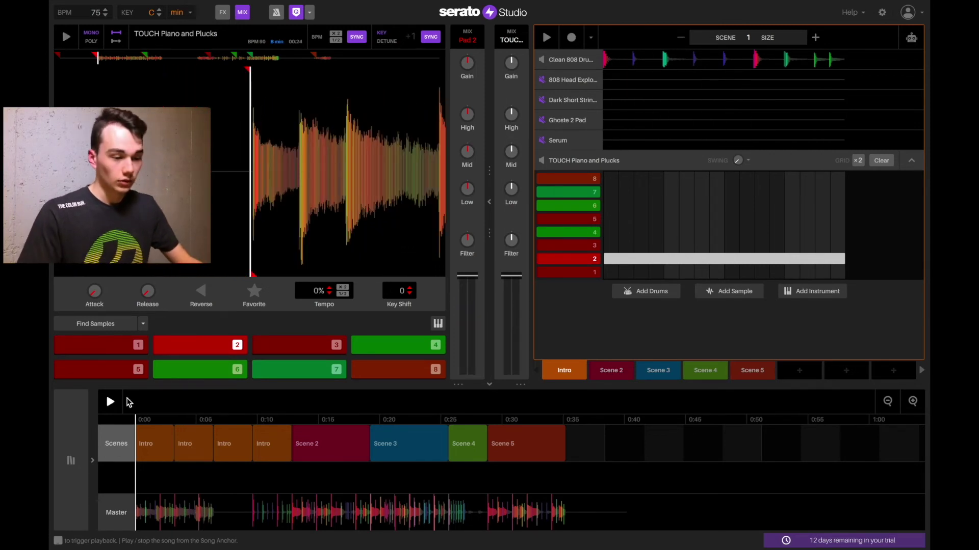